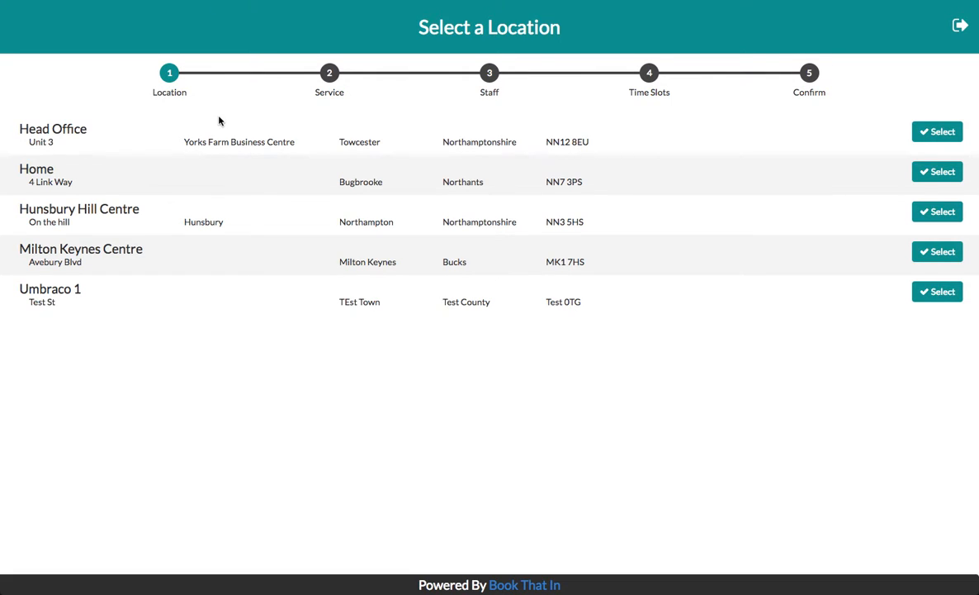
# Choose the Head Office location, examine the Toddle Tots (HQ) Thursday class dates and booking review, and return to the service list
pyautogui.click(937, 131)
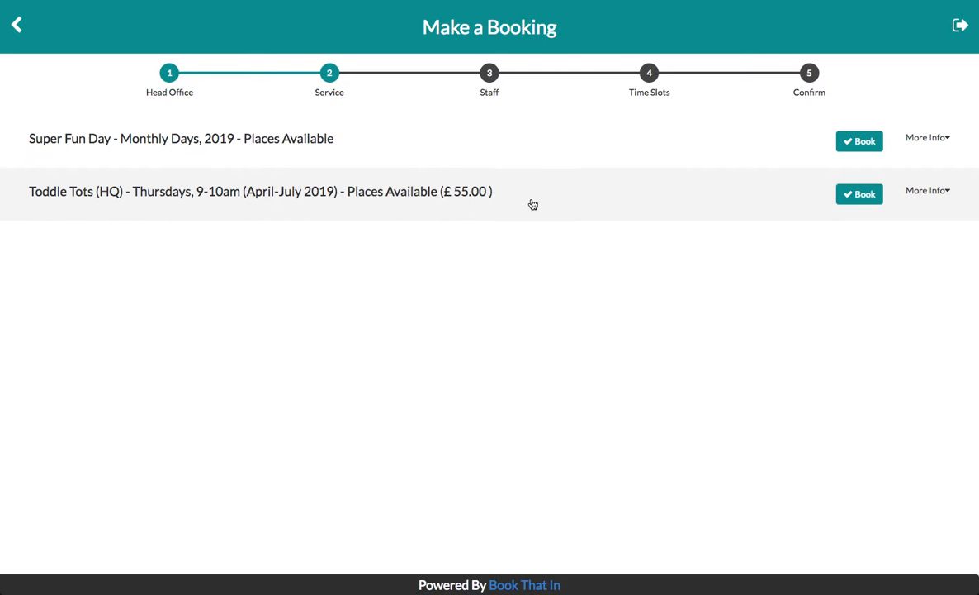
pyautogui.click(915, 192)
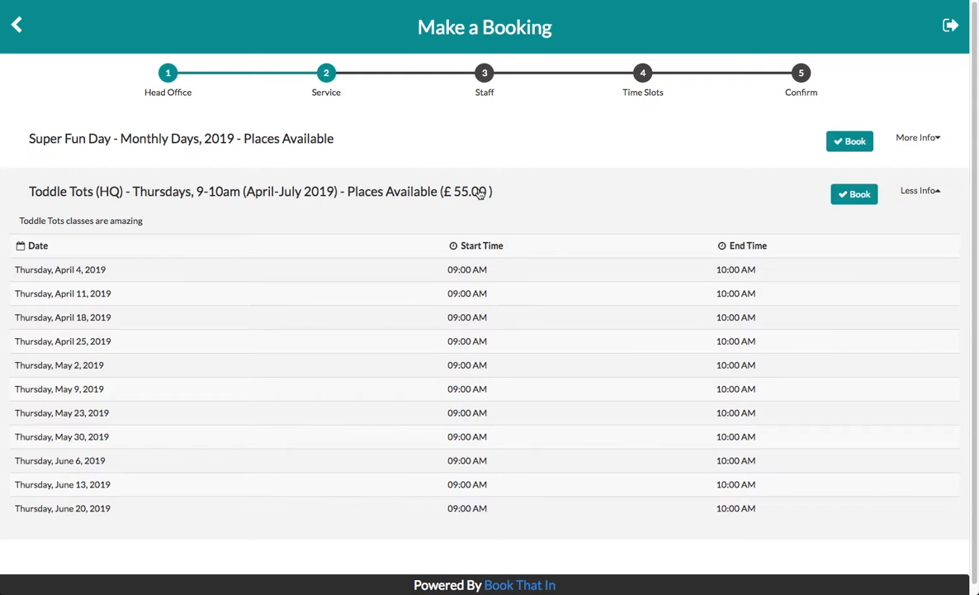
pyautogui.click(849, 200)
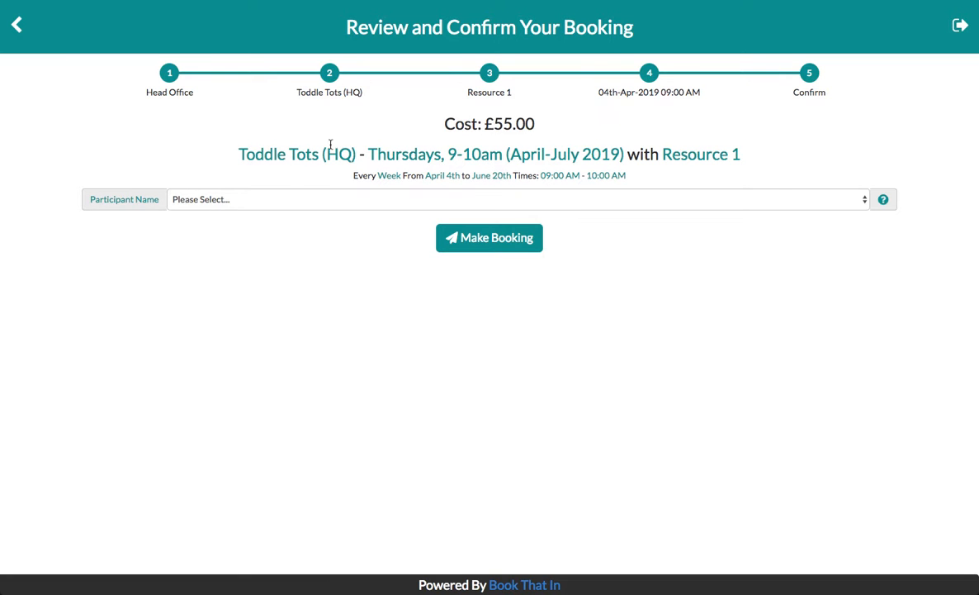
pyautogui.click(17, 26)
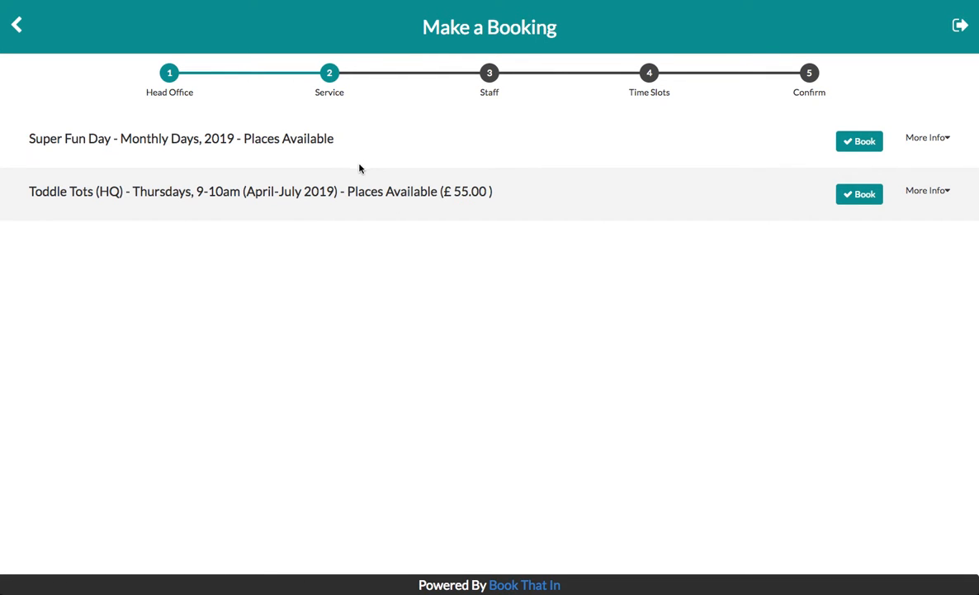
# Examine the Super Fun Day dates and follow its booking with the 1 Child price band to check the session date and times
pyautogui.click(349, 140)
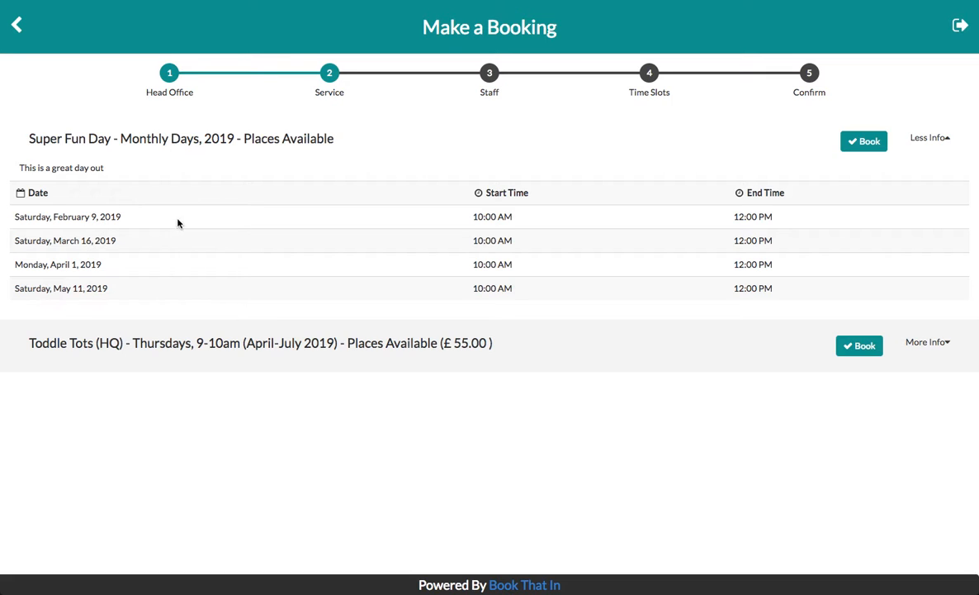
pyautogui.click(866, 146)
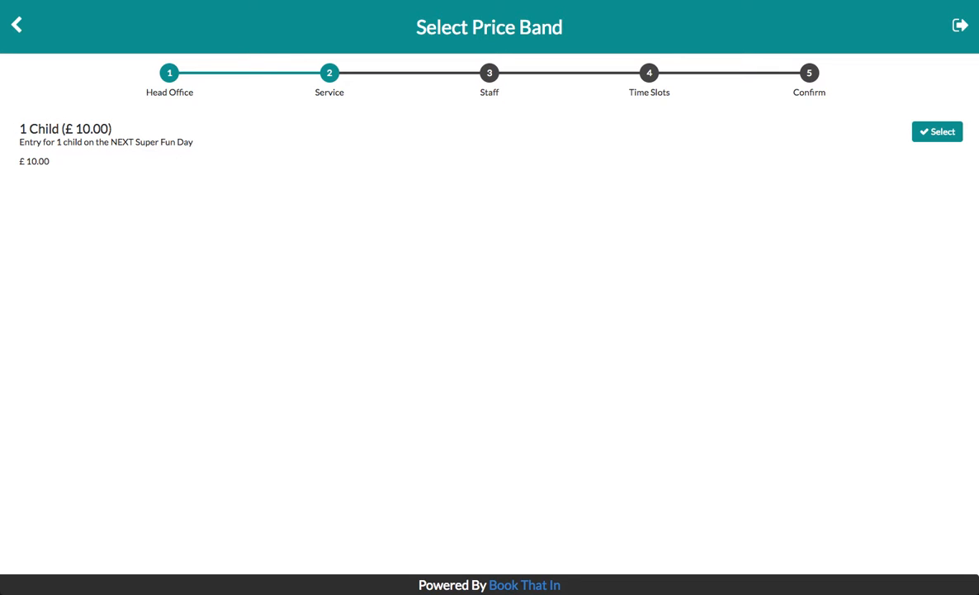
pyautogui.click(943, 132)
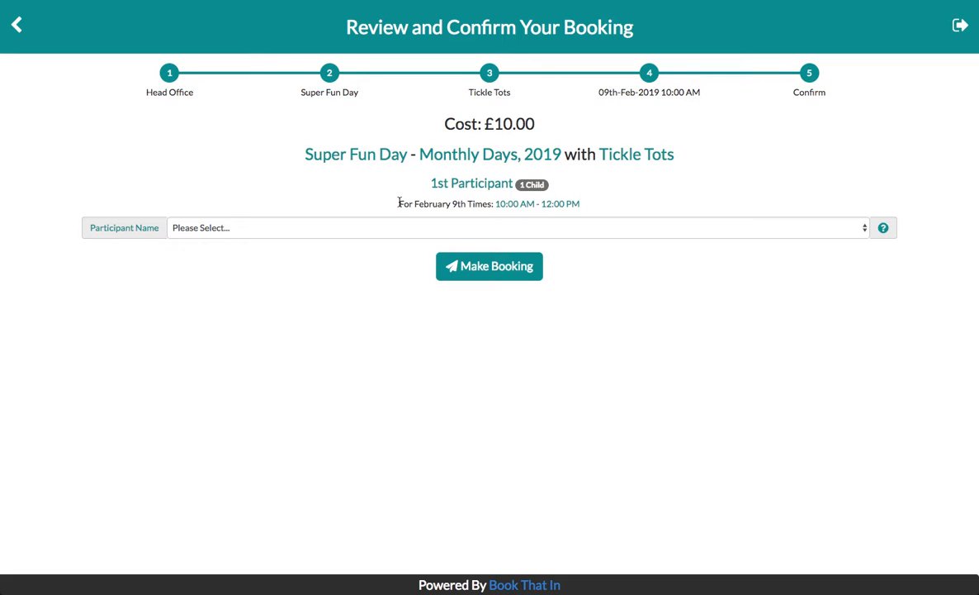
pyautogui.moveTo(399, 203); pyautogui.dragTo(464, 203)
pyautogui.click(506, 203)
pyautogui.moveTo(586, 205); pyautogui.dragTo(410, 204)
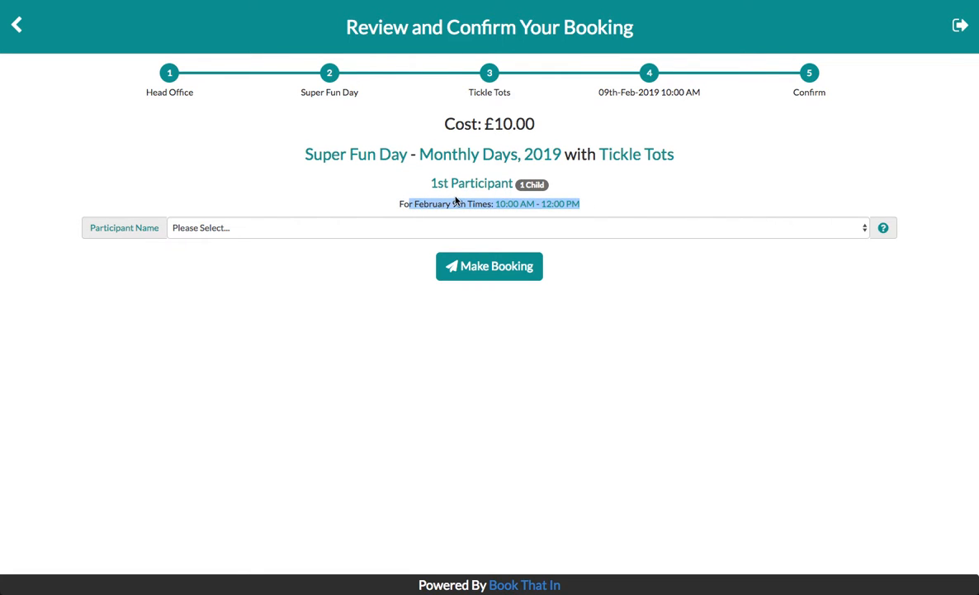
pyautogui.click(461, 114)
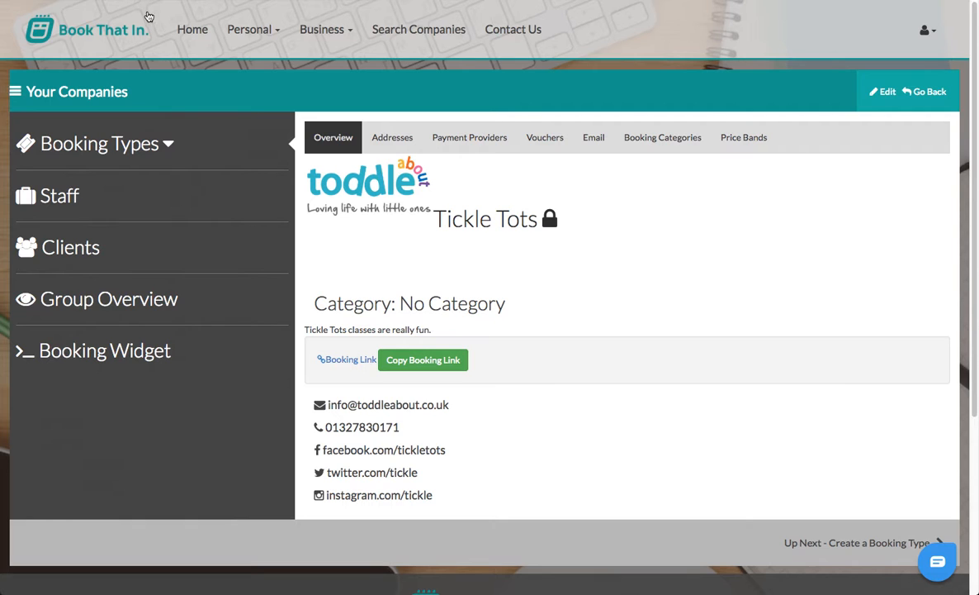
# Start a new class type for Tickle Tots named "PAYG Classes" with the description "They're great!"
pyautogui.click(163, 146)
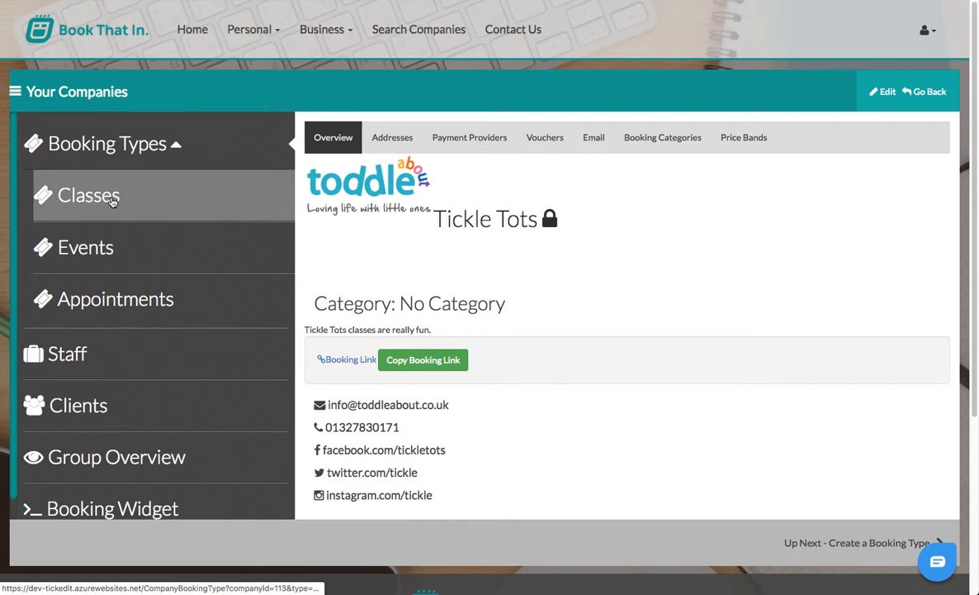
pyautogui.click(114, 202)
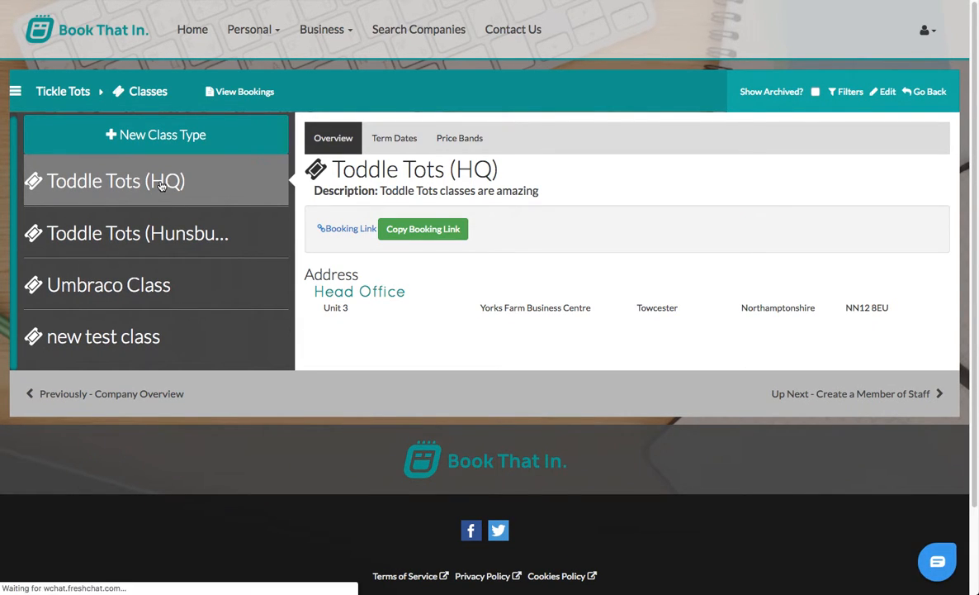
pyautogui.click(156, 136)
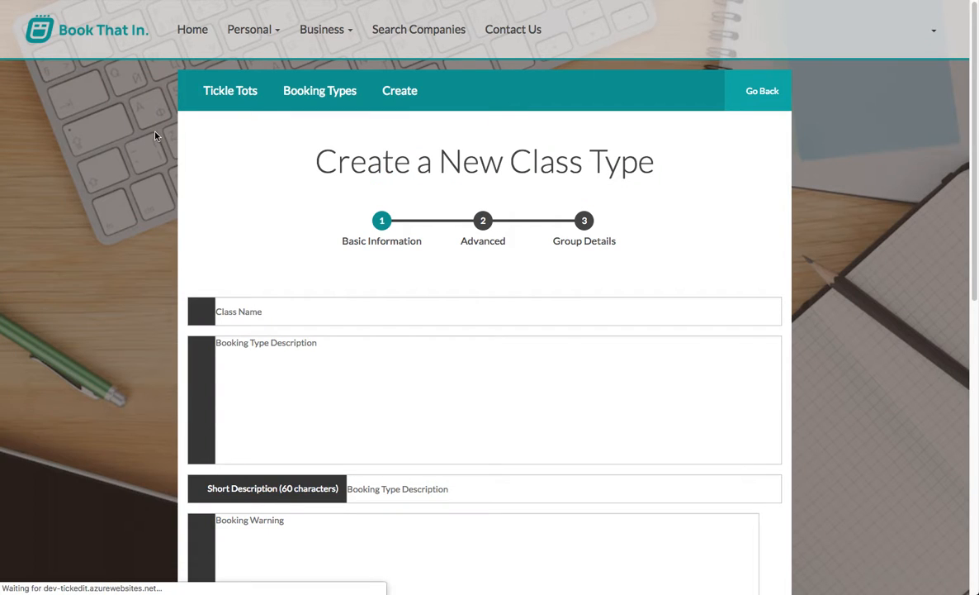
pyautogui.write('PAYG Classes')
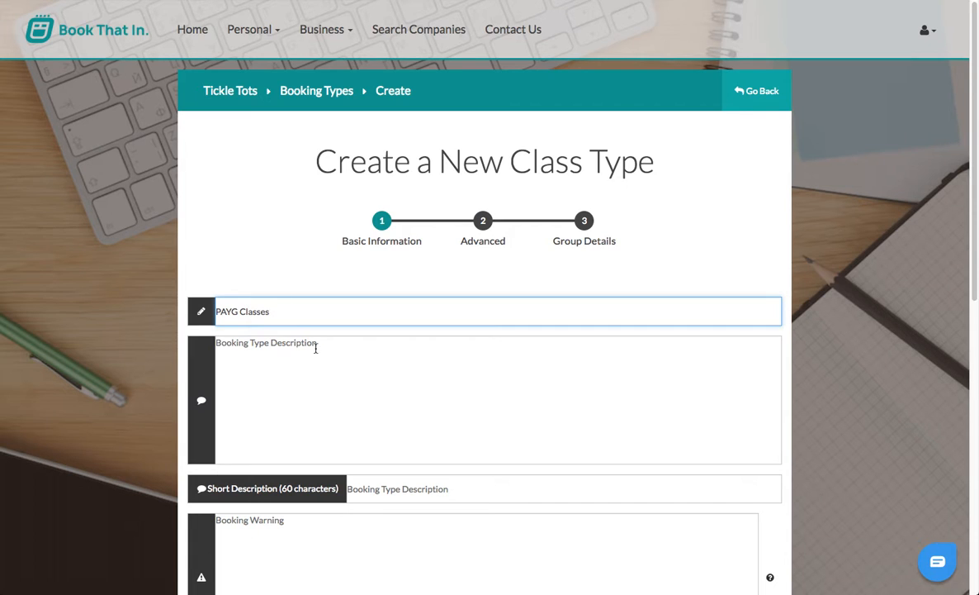
pyautogui.click(294, 352)
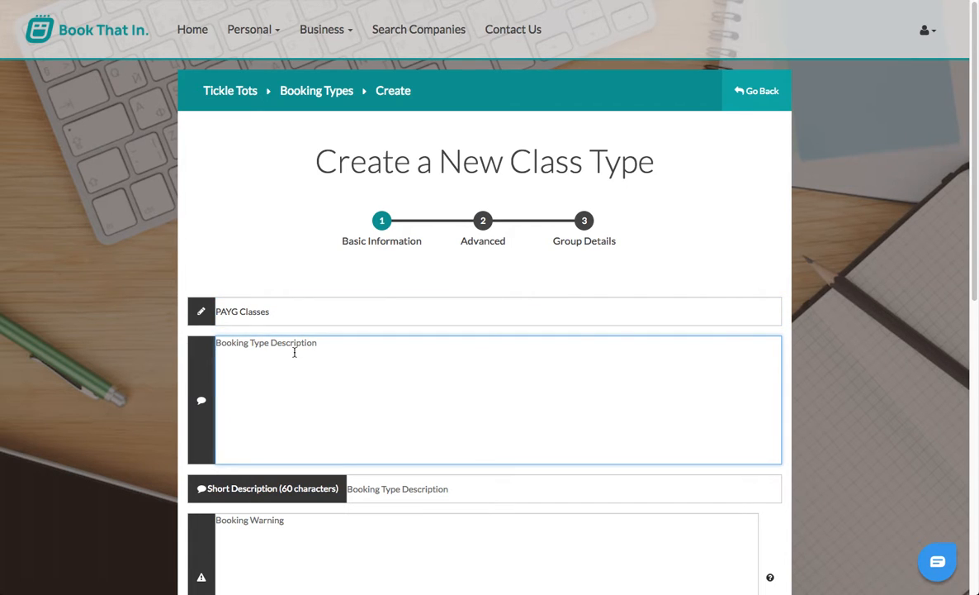
pyautogui.write("They're great!")
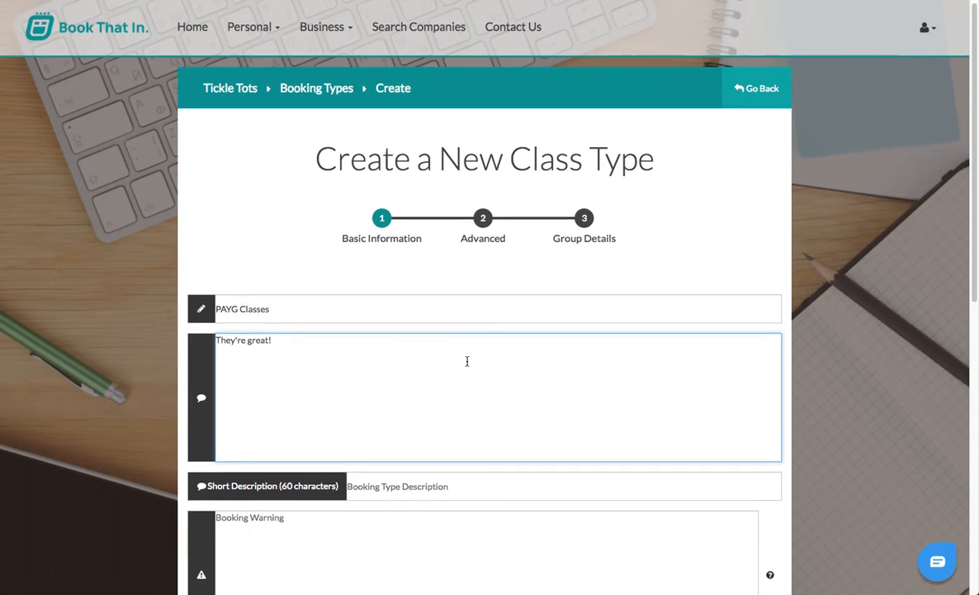
# Keep the Head Office address and remaining basic defaults, and continue to the group details without adding custom fields
pyautogui.scroll(-3, 446, 368)
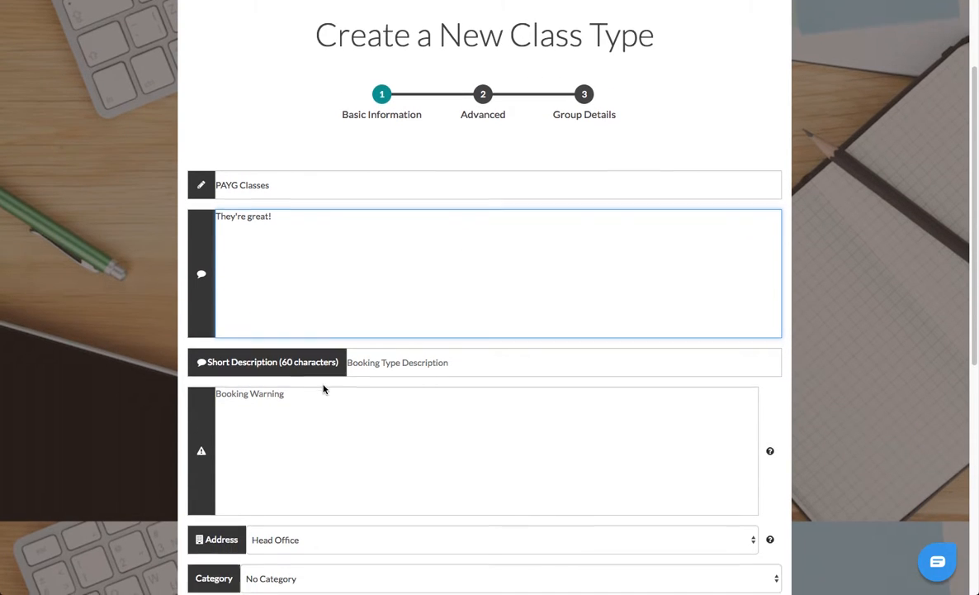
pyautogui.scroll(-5, 319, 396)
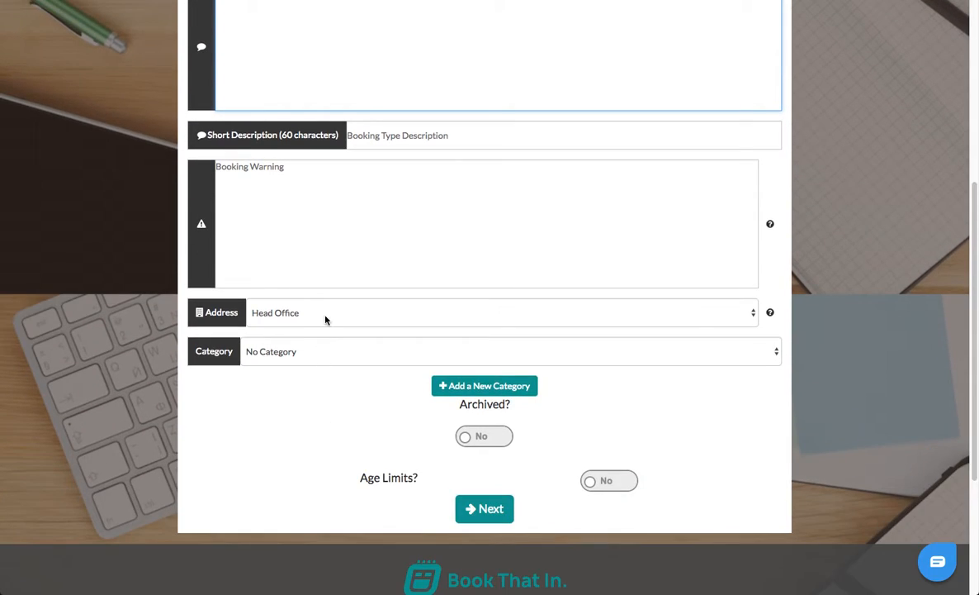
pyautogui.scroll(-2, 438, 445)
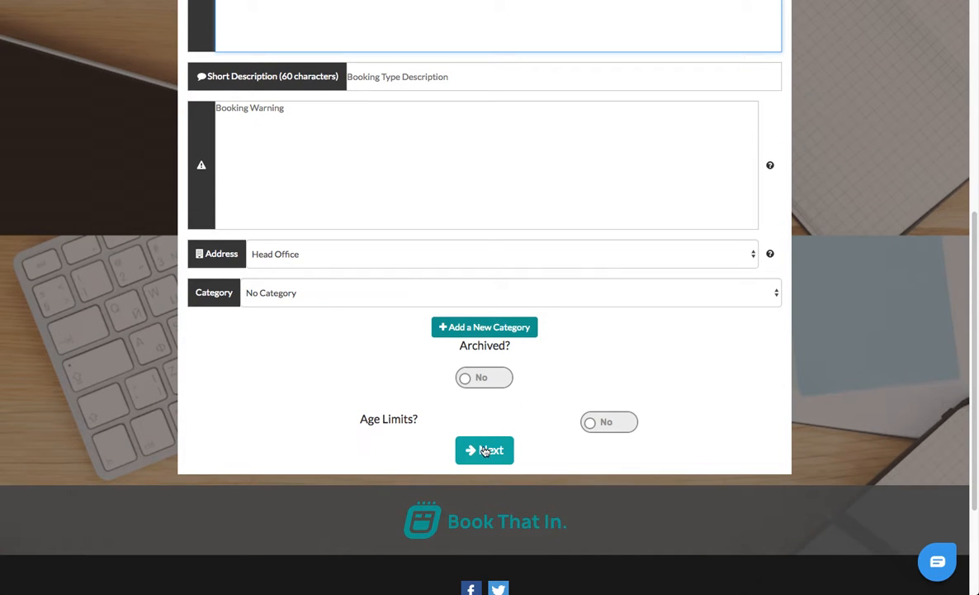
pyautogui.click(484, 451)
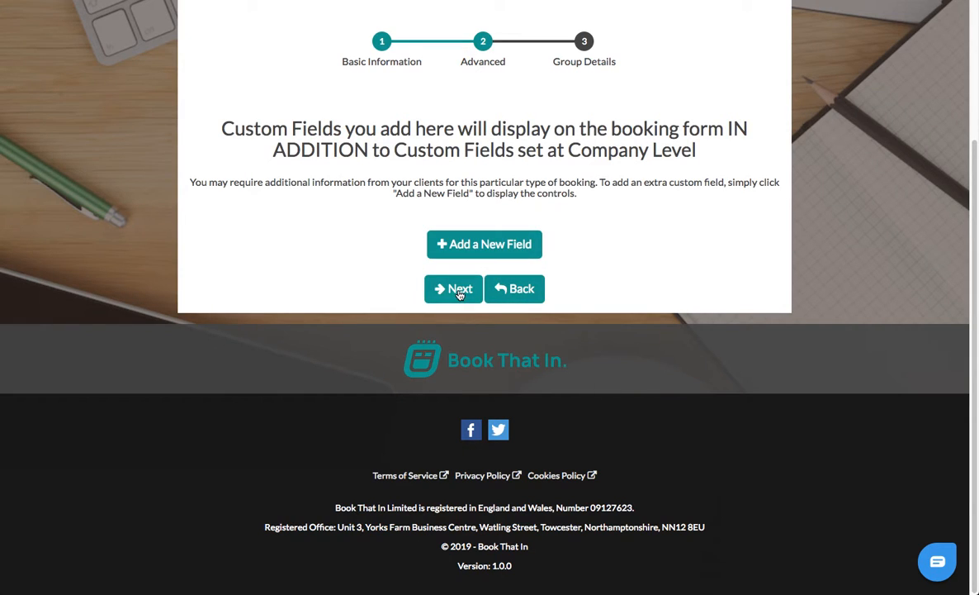
pyautogui.click(459, 289)
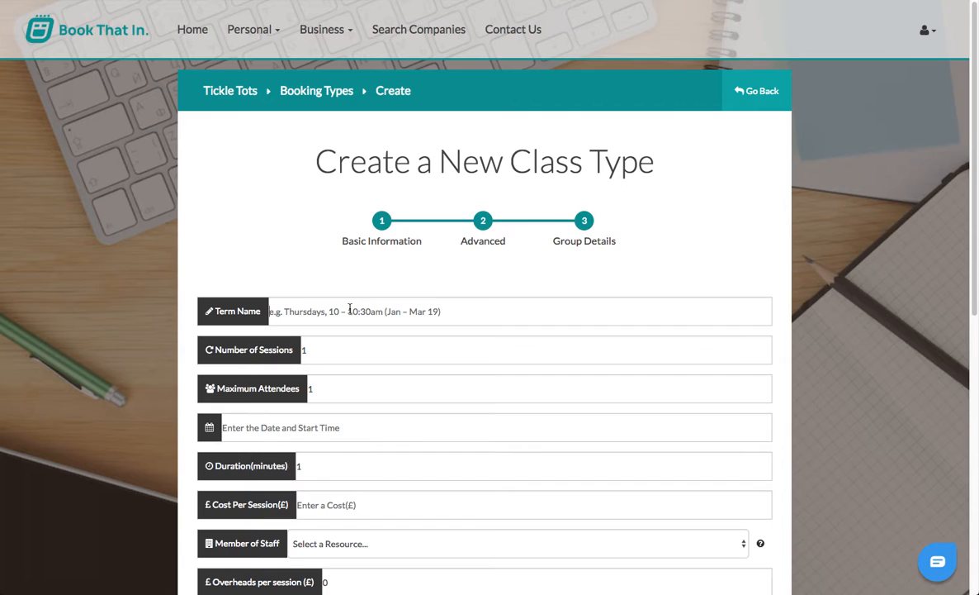
# Name the term "Thursdays, 10-11am" with 4 sessions and a maximum of 20 attendees
pyautogui.click(351, 311)
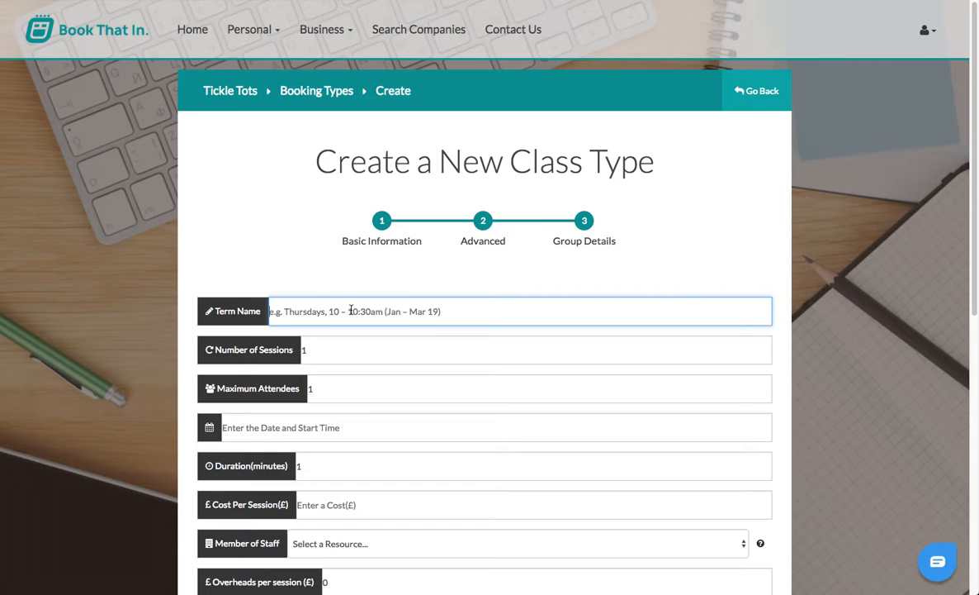
pyautogui.write('Th')
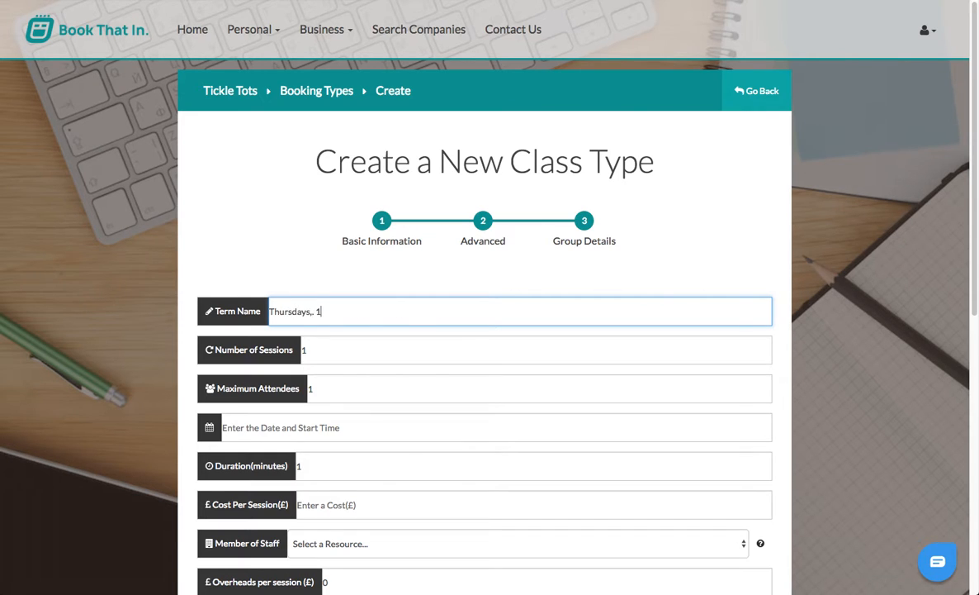
pyautogui.write('ursdays, 10-11am,')
pyautogui.doubleClick(302, 350)
pyautogui.write('4')
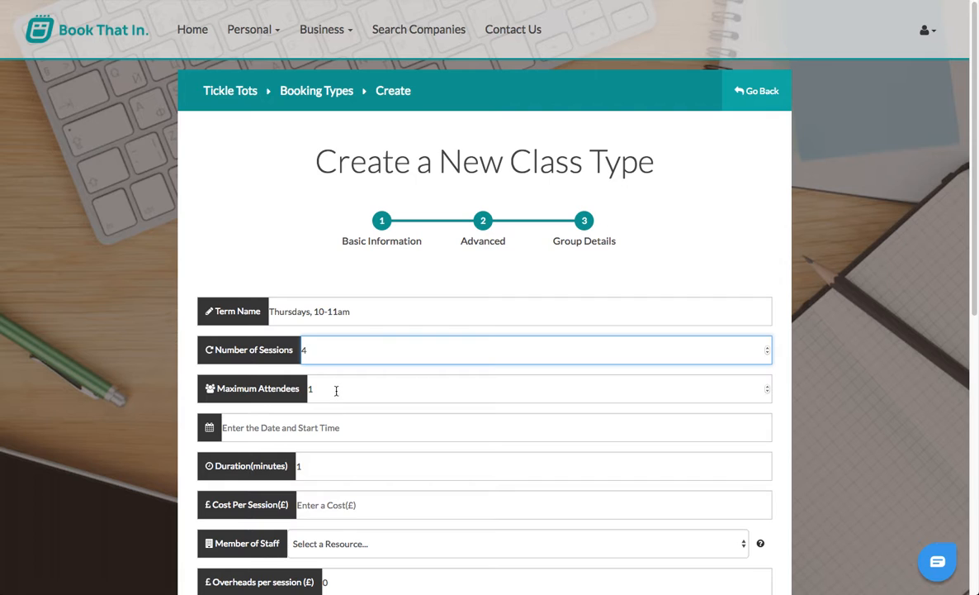
pyautogui.doubleClick(335, 388)
pyautogui.write('20')
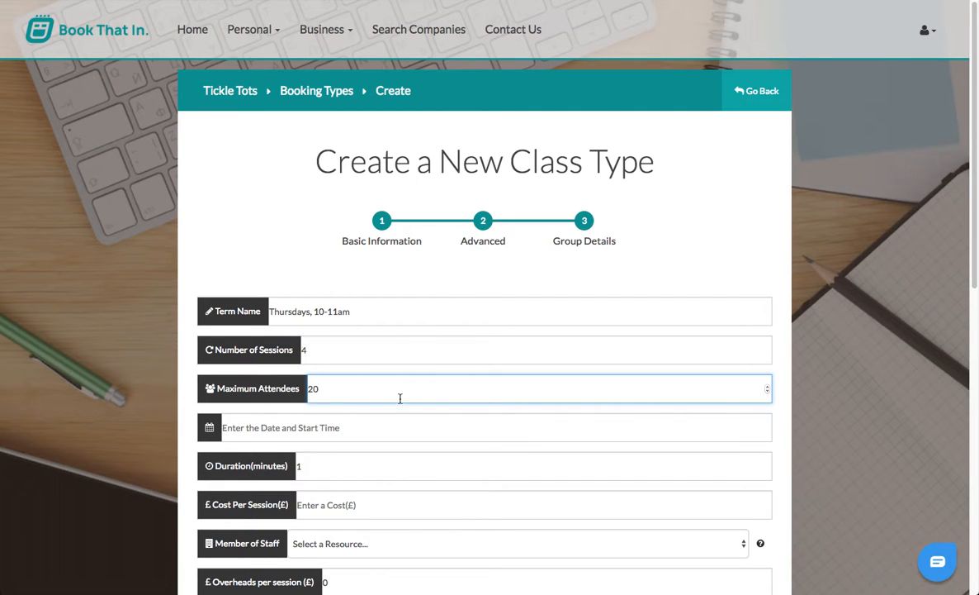
# Set the term's start date and time to 07-Feb-2019 10:00 AM
pyautogui.click(266, 427)
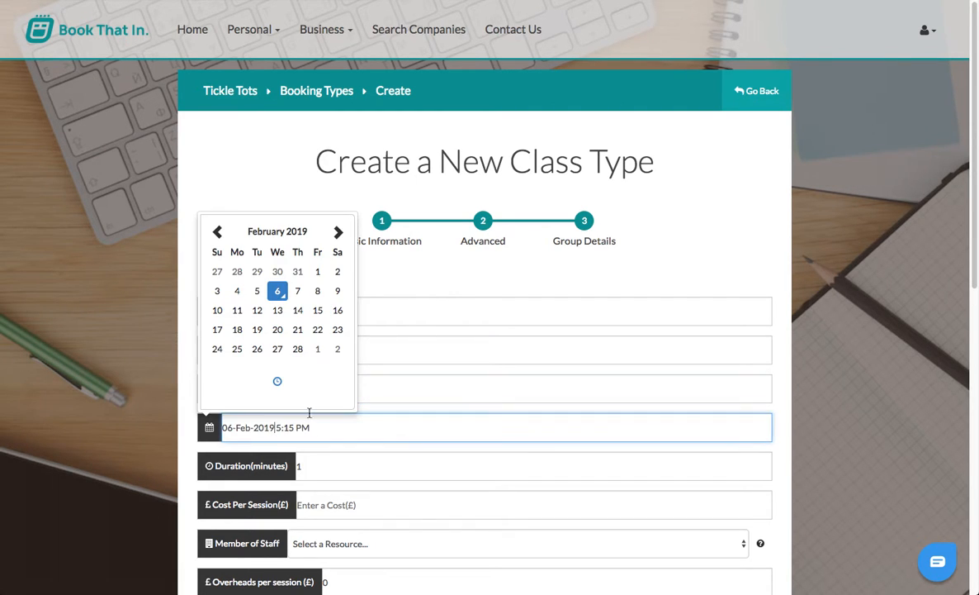
pyautogui.click(298, 291)
pyautogui.click(277, 380)
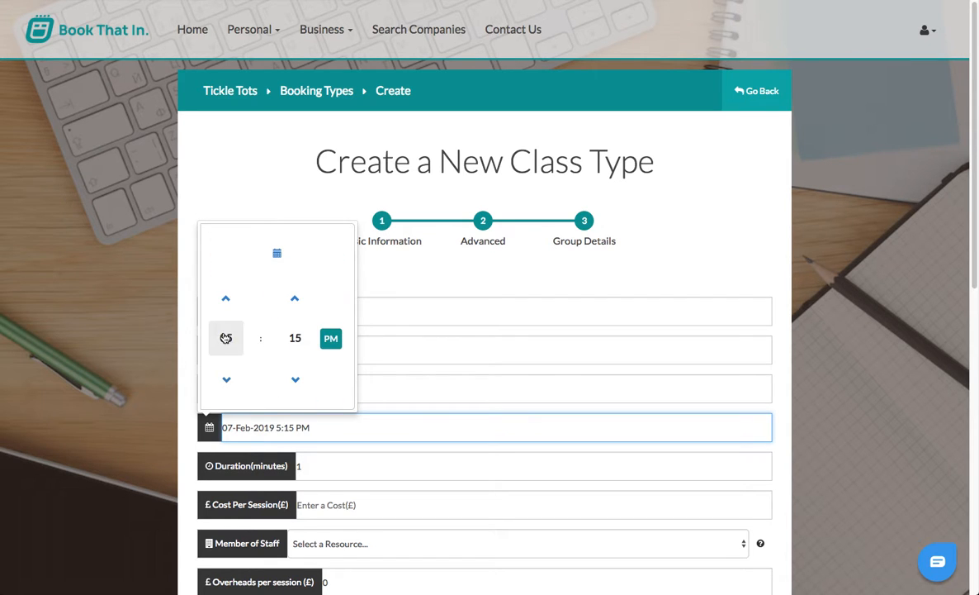
pyautogui.click(225, 338)
pyautogui.click(295, 382)
pyautogui.click(291, 339)
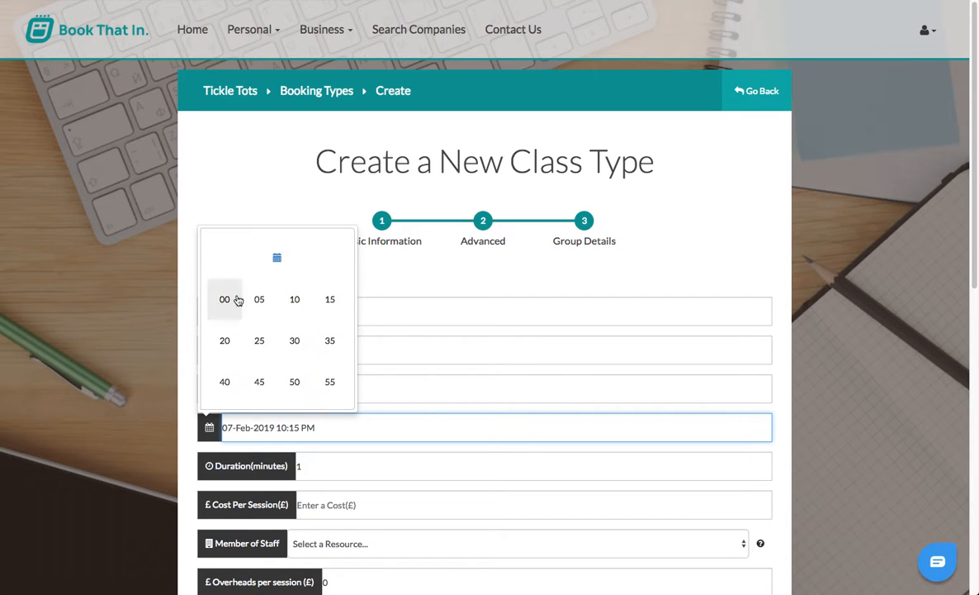
pyautogui.click(237, 300)
pyautogui.click(331, 339)
# Set the session duration to 60 minutes and the cost per session to £5.50, and assign Tickle Tots as the member of staff
pyautogui.click(332, 468)
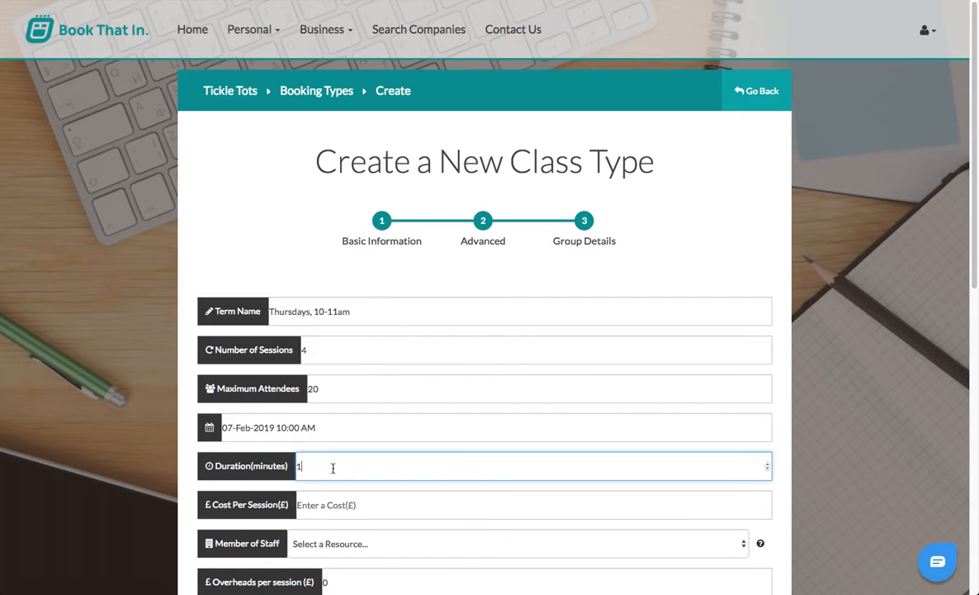
pyautogui.moveTo(332, 468); pyautogui.dragTo(295, 465)
pyautogui.write('60')
pyautogui.scroll(-1, 510, 430)
pyautogui.click(426, 504)
pyautogui.scroll(-5, 426, 449)
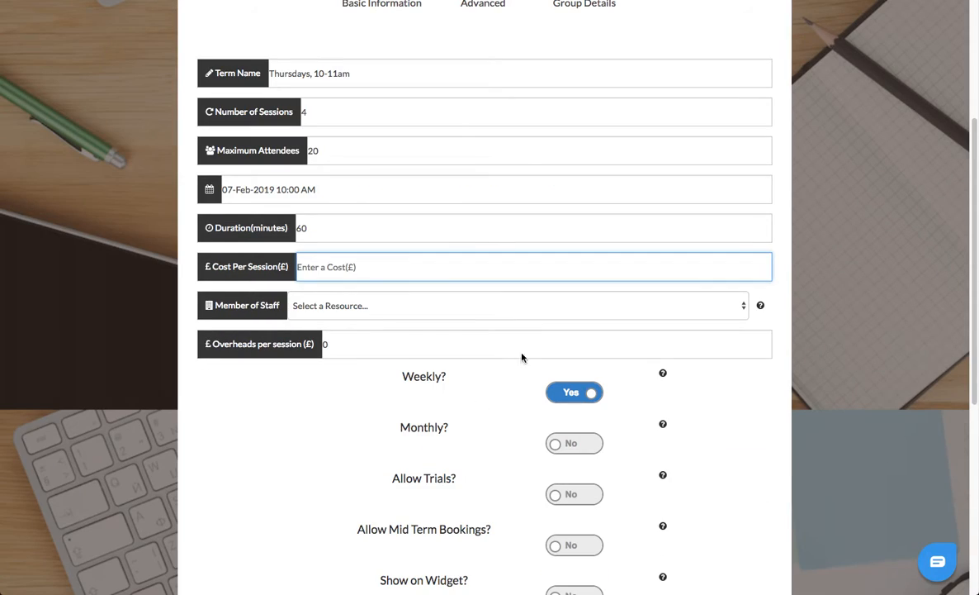
pyautogui.write('5.50')
pyautogui.click(343, 308)
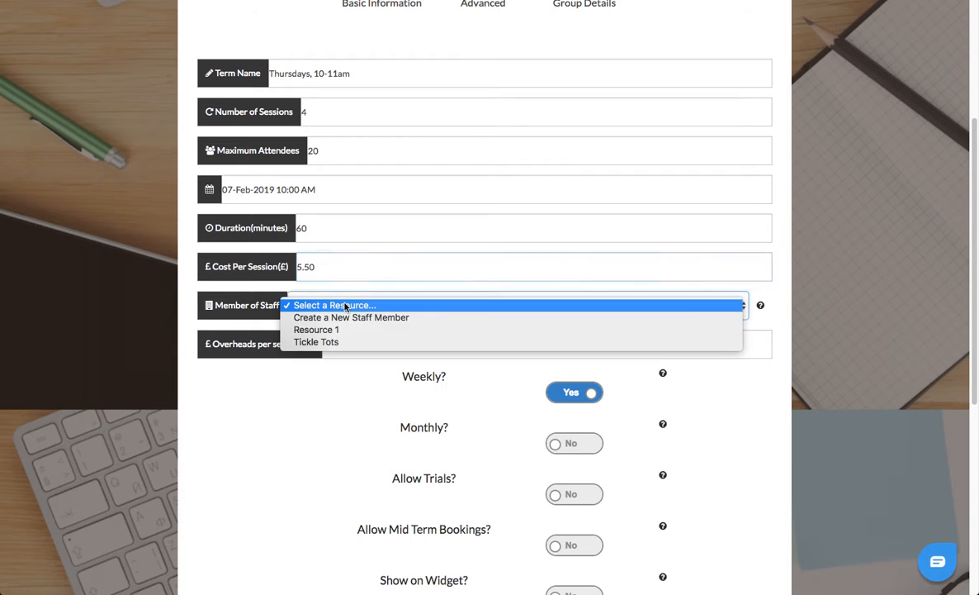
pyautogui.click(366, 341)
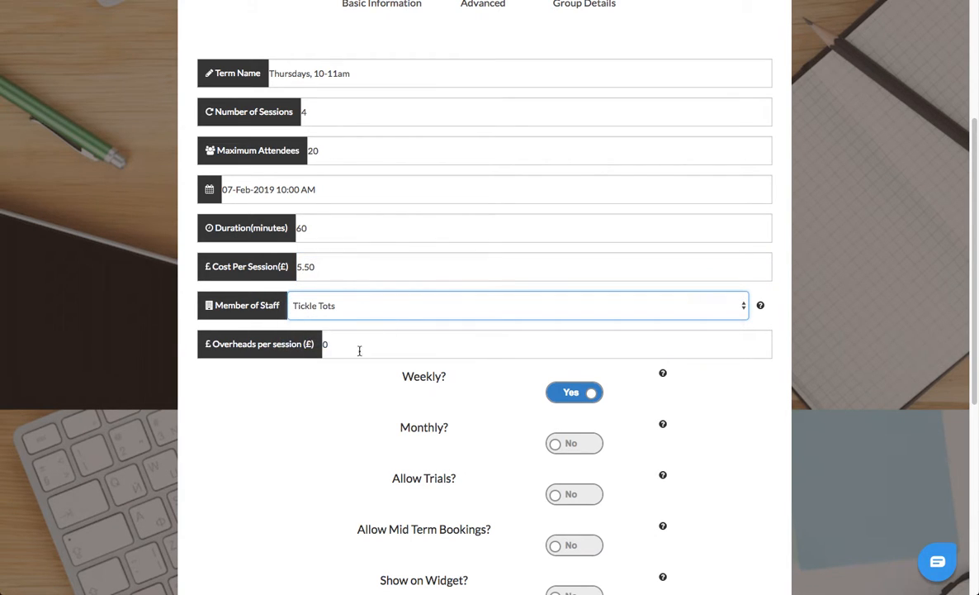
# Allow mid term bookings for the class term and have it shown on the widget
pyautogui.scroll(-3, 374, 332)
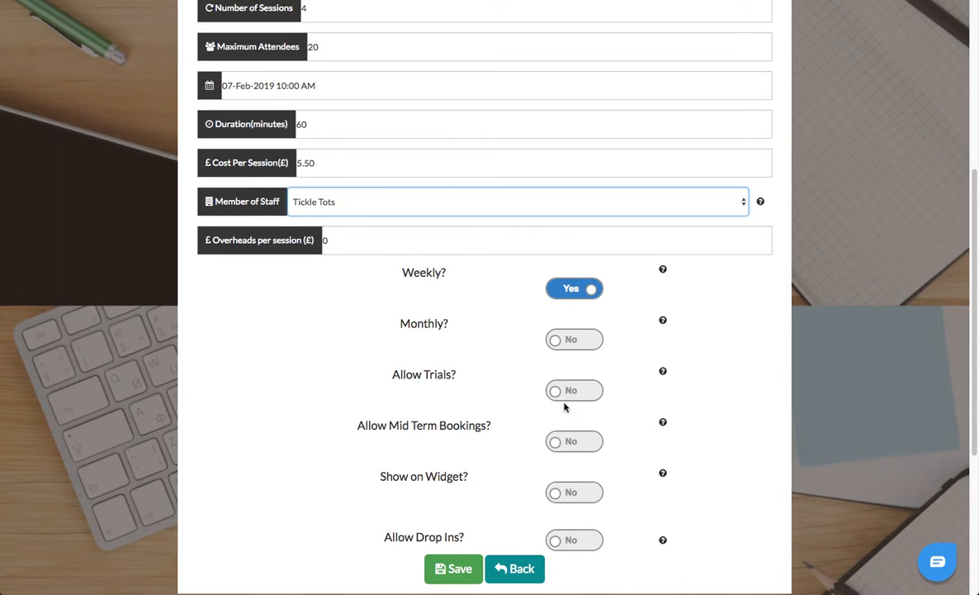
pyautogui.scroll(-1, 564, 388)
pyautogui.click(573, 432)
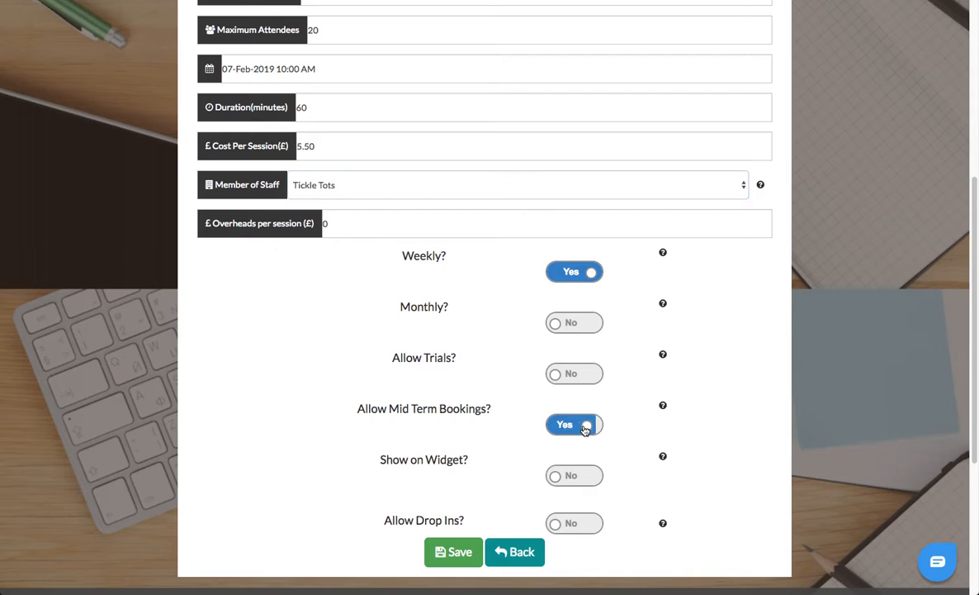
pyautogui.scroll(-2, 578, 417)
pyautogui.scroll(-1, 589, 386)
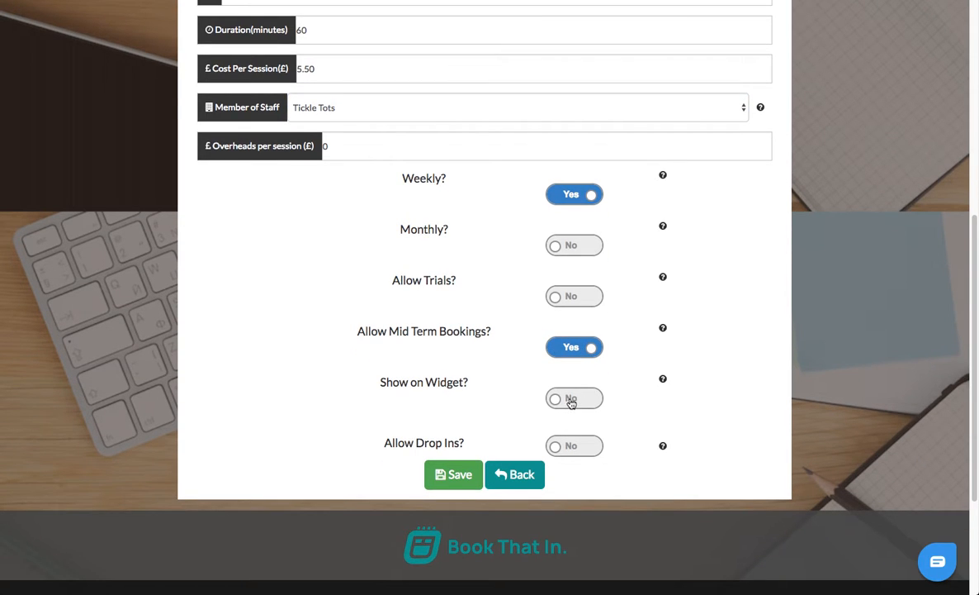
pyautogui.click(572, 399)
pyautogui.scroll(-1, 560, 390)
pyautogui.scroll(-2, 536, 380)
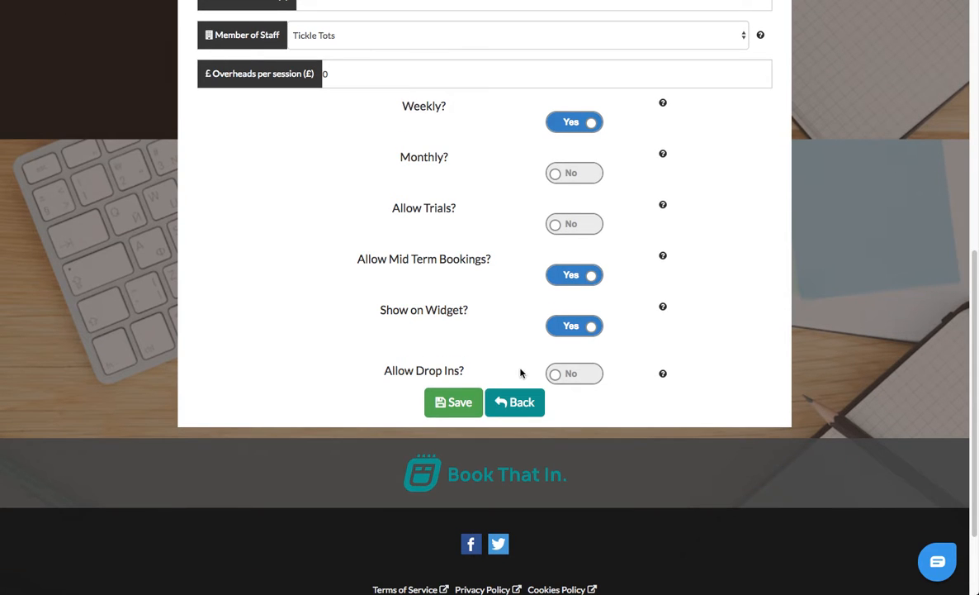
# Allow drop-ins for the class term and save the term dates
pyautogui.click(551, 373)
pyautogui.click(445, 402)
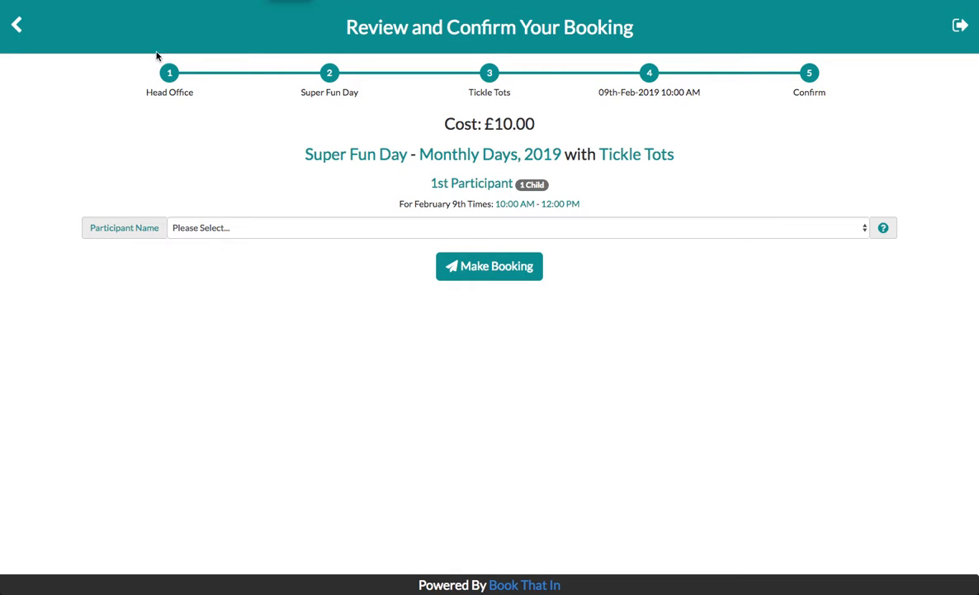
# Review the PAYG Classes session dates in the booking widget and how its Thursdays, 10-11am term reaches the booking confirmation
pyautogui.click(17, 26)
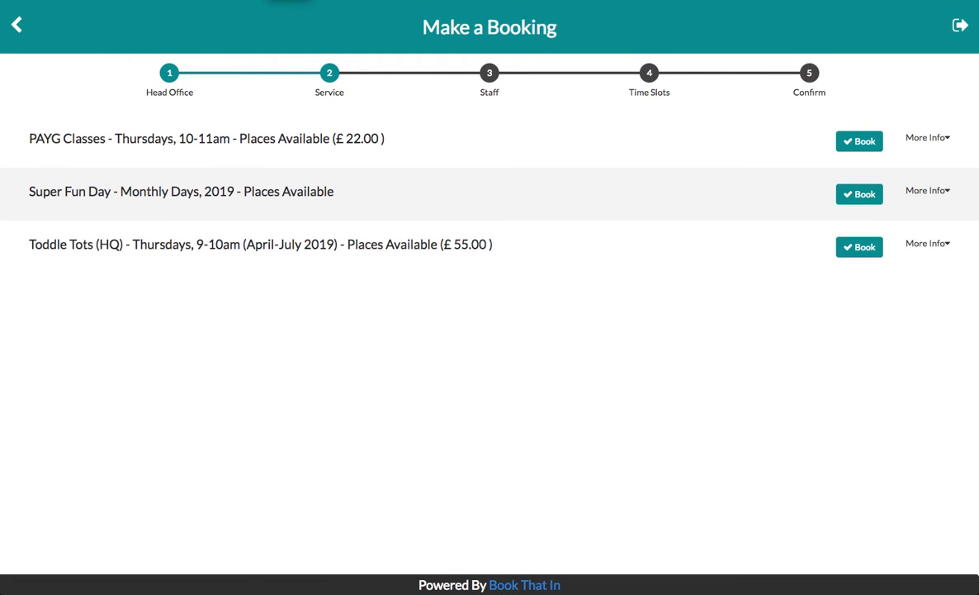
pyautogui.click(337, 137)
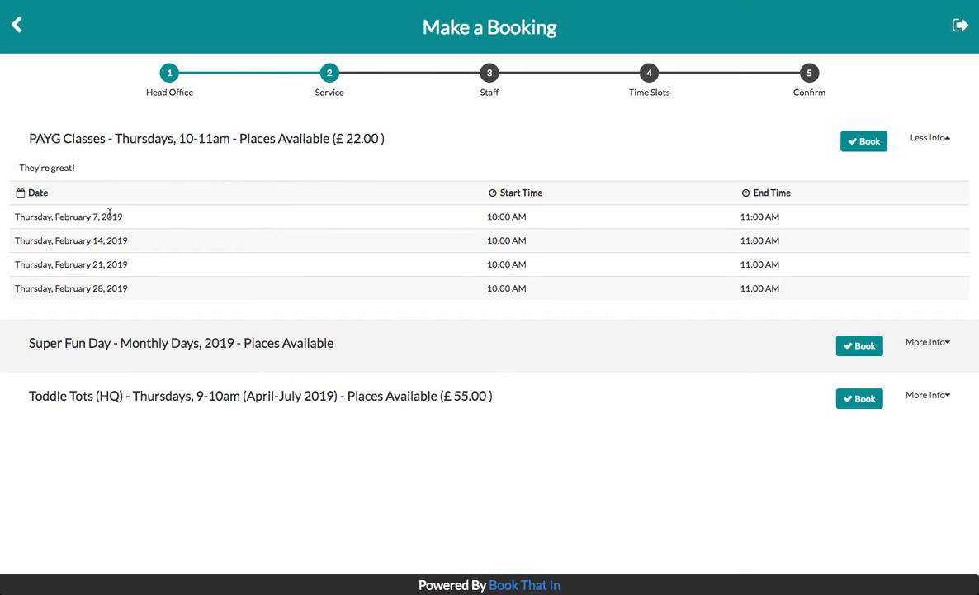
pyautogui.click(322, 134)
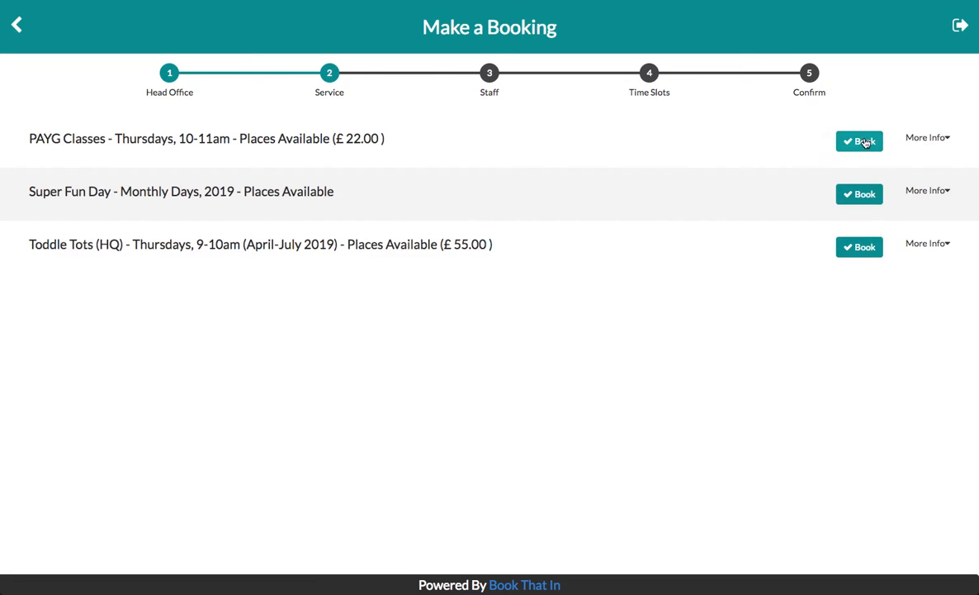
pyautogui.click(863, 142)
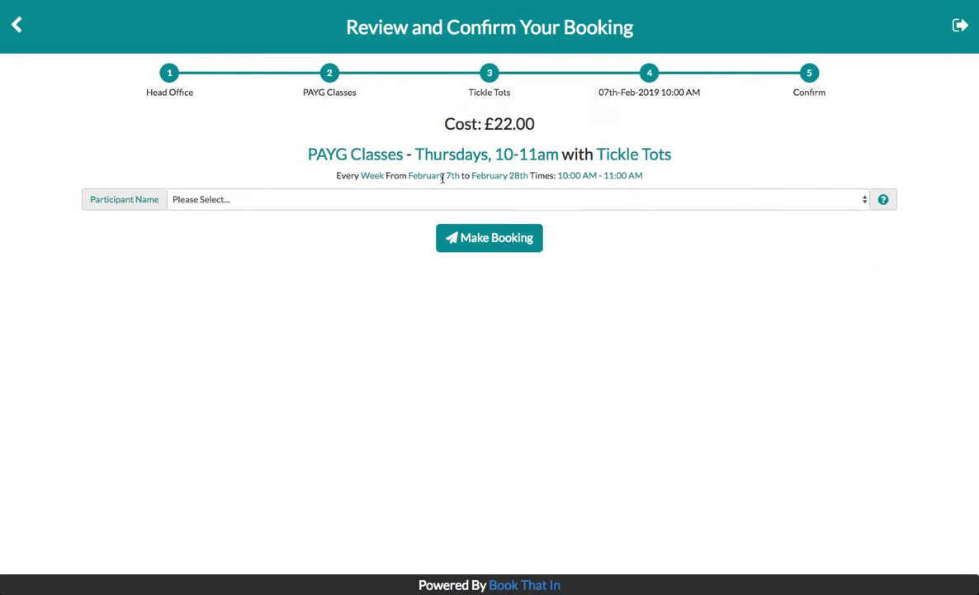
pyautogui.click(15, 25)
pyautogui.click(170, 150)
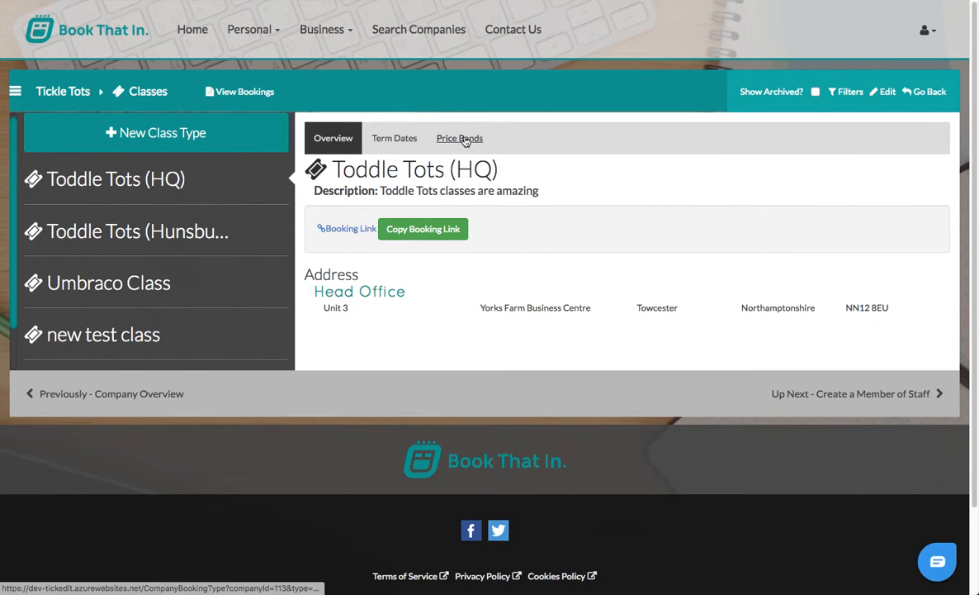
# Start a new price band for the Tickle Tots company and name it "2 Children"
pyautogui.click(64, 90)
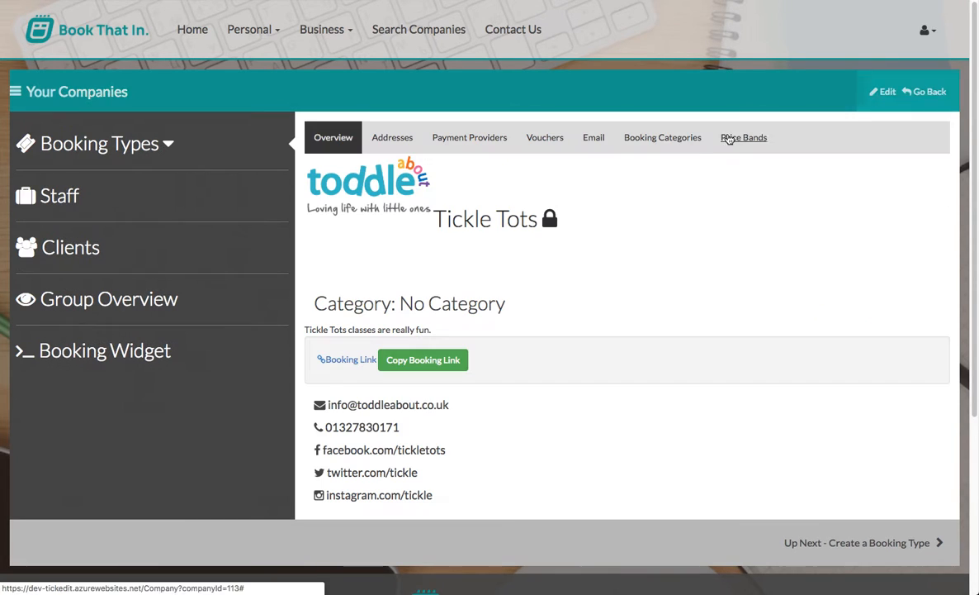
pyautogui.click(751, 140)
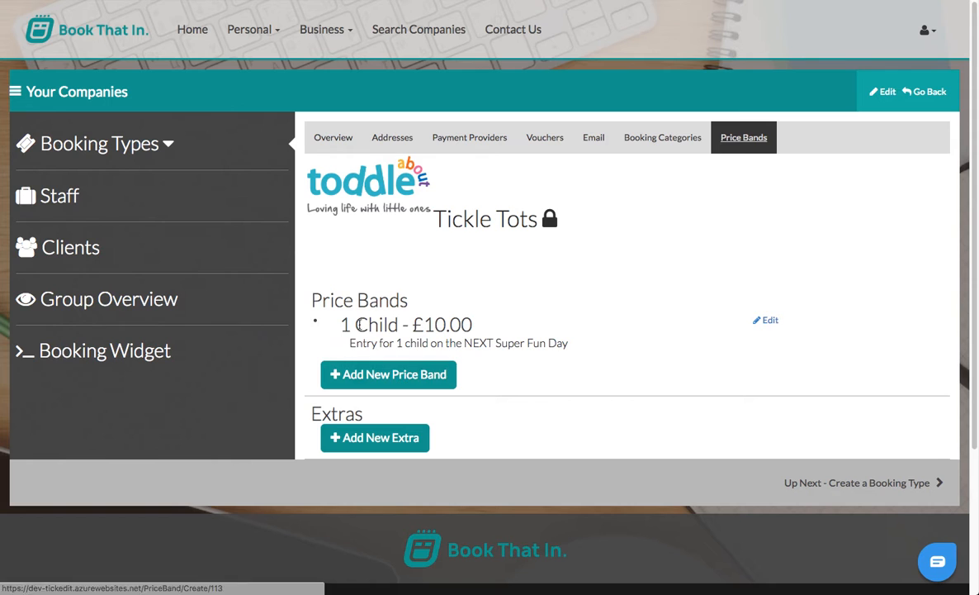
pyautogui.moveTo(341, 324); pyautogui.dragTo(473, 325)
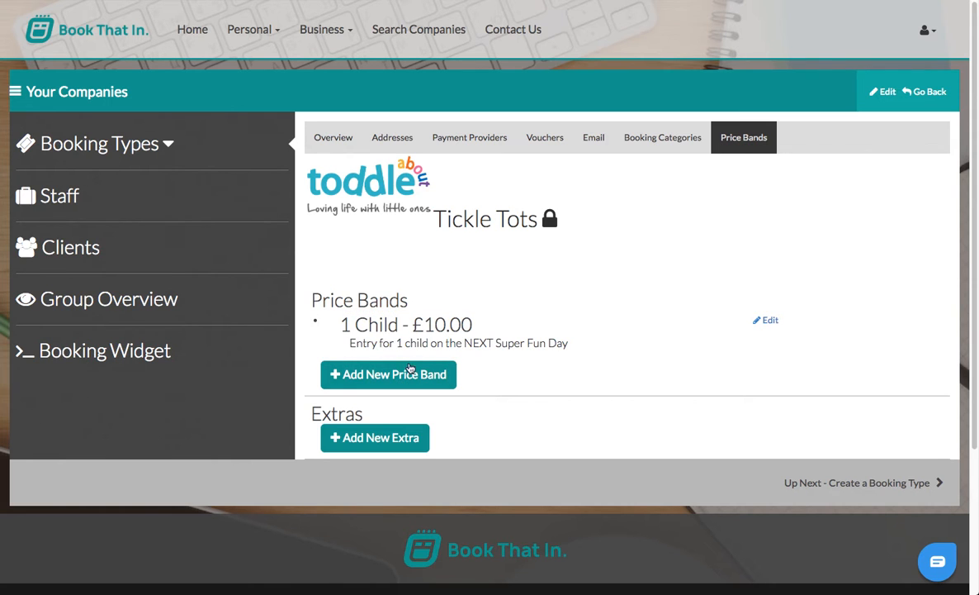
pyautogui.click(388, 379)
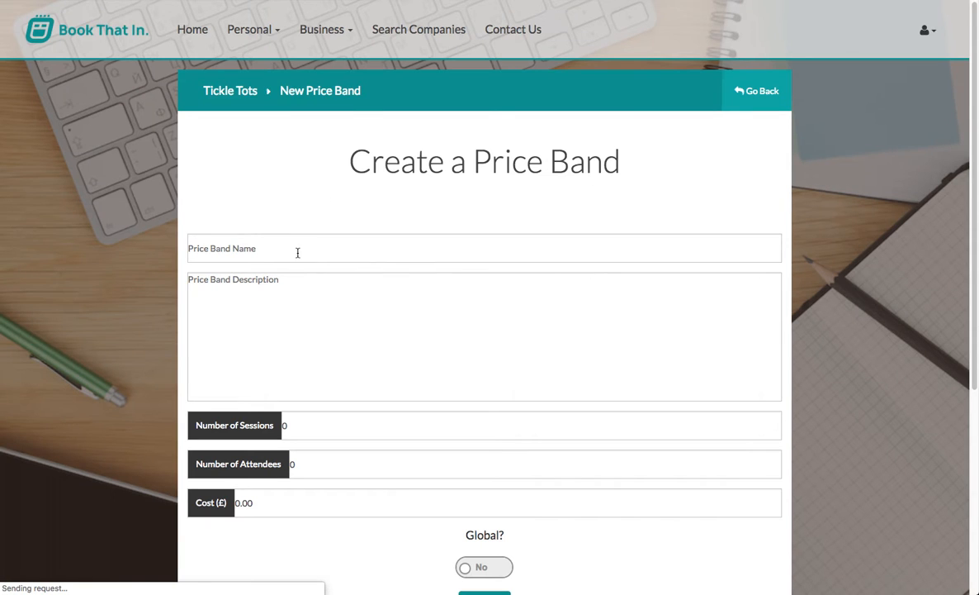
pyautogui.click(297, 248)
pyautogui.write('2 Children')
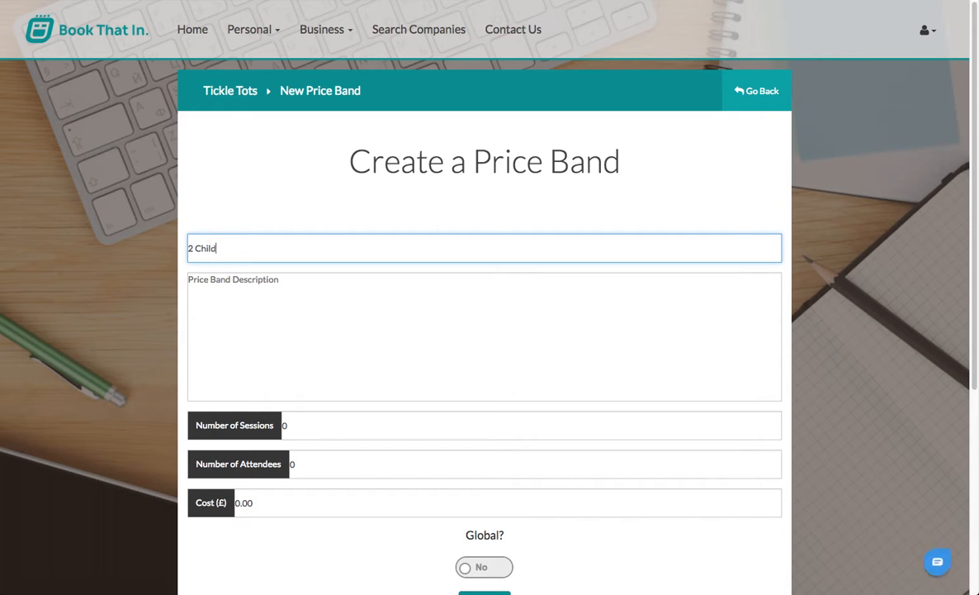
# Enter "Entry for 2 kids on the NEXT event" as the price band description
pyautogui.click(226, 280)
pyautogui.write('Entry for')
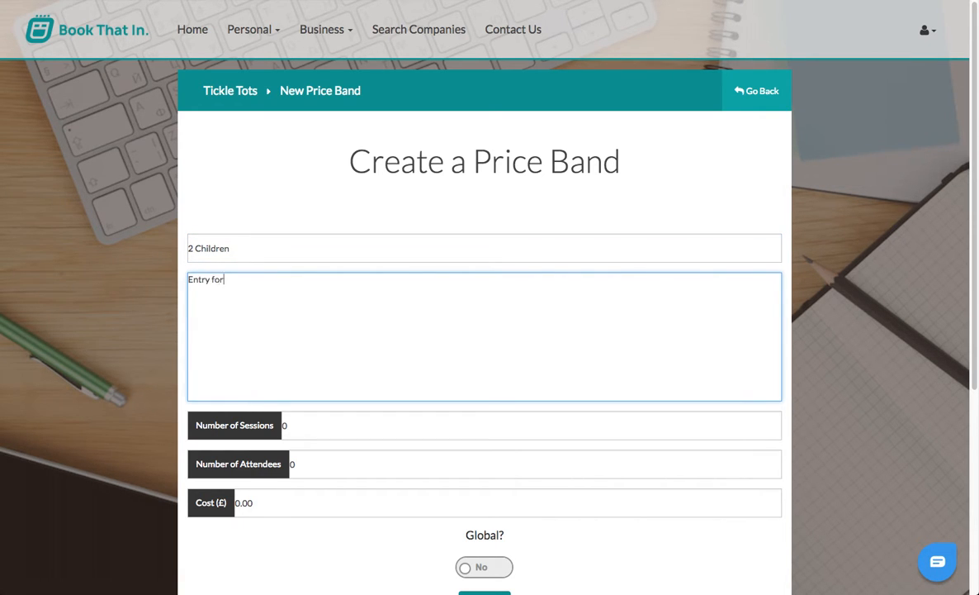
pyautogui.write(' 23')
pyautogui.write('n the ')
pyautogui.write('NEXT event')
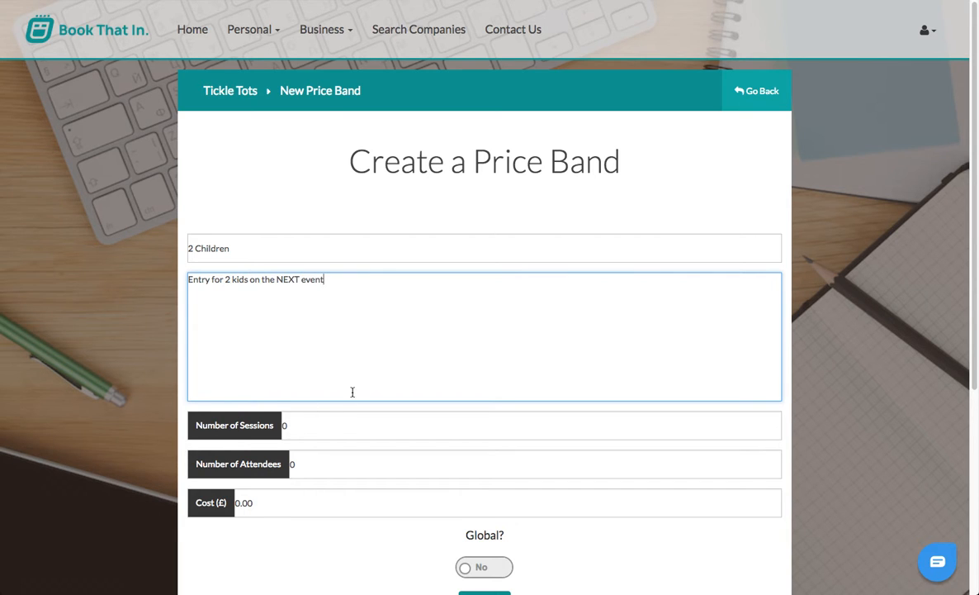
# Set the price band to 1 session and 2 attendees at a cost of £20.00
pyautogui.scroll(-1, 352, 391)
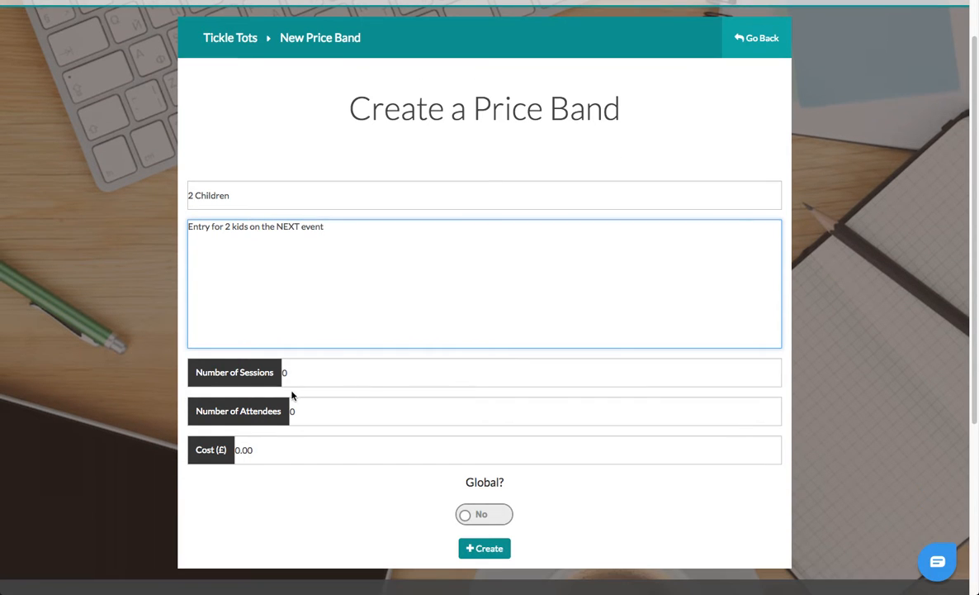
pyautogui.click(292, 373)
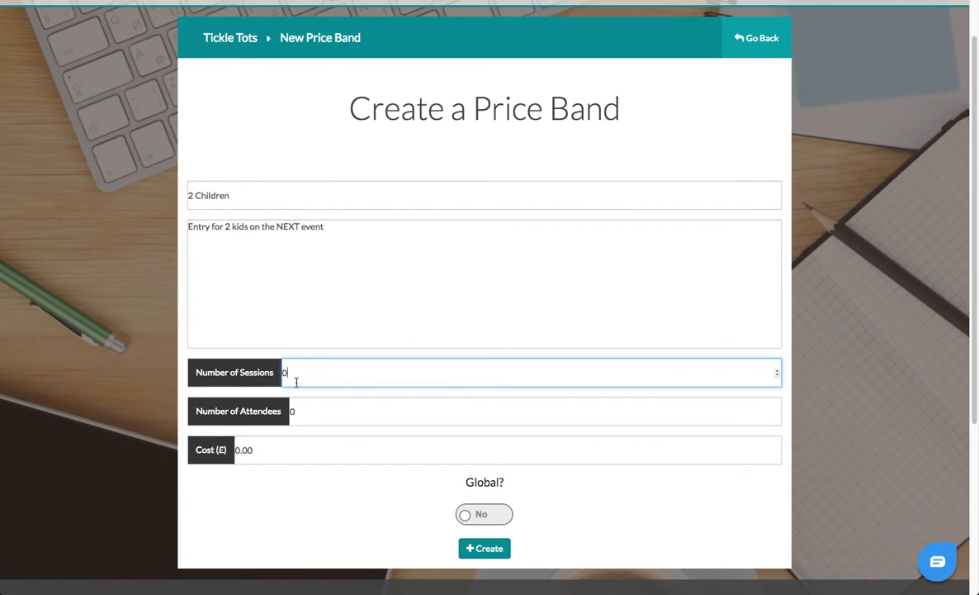
pyautogui.doubleClick(285, 372)
pyautogui.write('1')
pyautogui.click(294, 408)
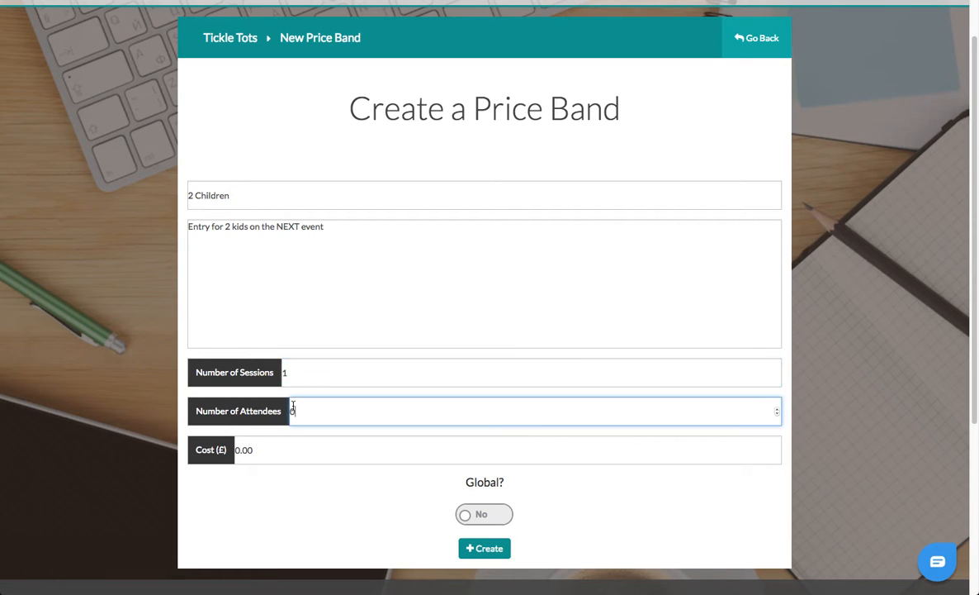
pyautogui.doubleClick(306, 410)
pyautogui.write('2')
pyautogui.press('Tab')
pyautogui.write('20')
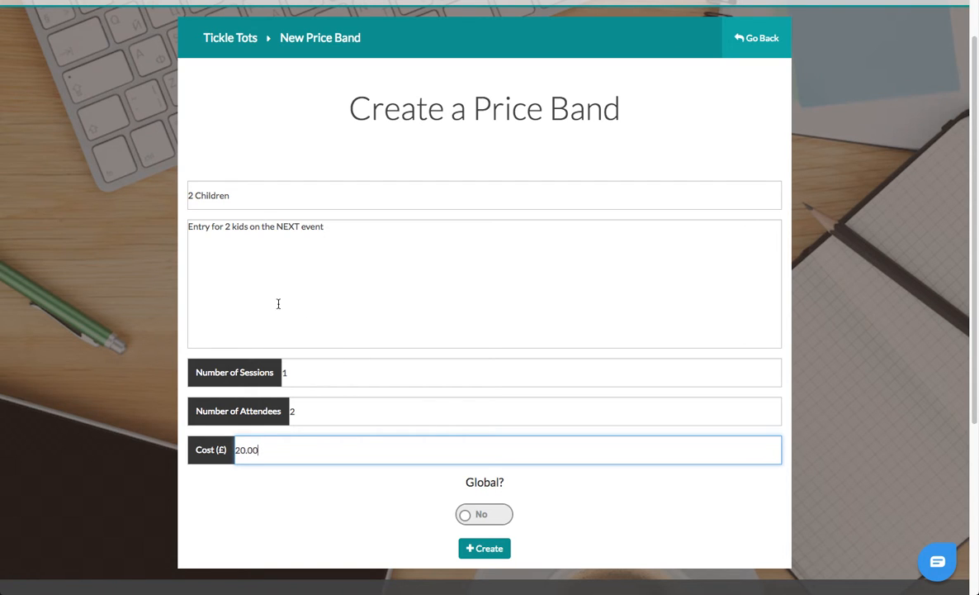
# Check the number of sessions and create the 2 Children price band
pyautogui.doubleClick(283, 373)
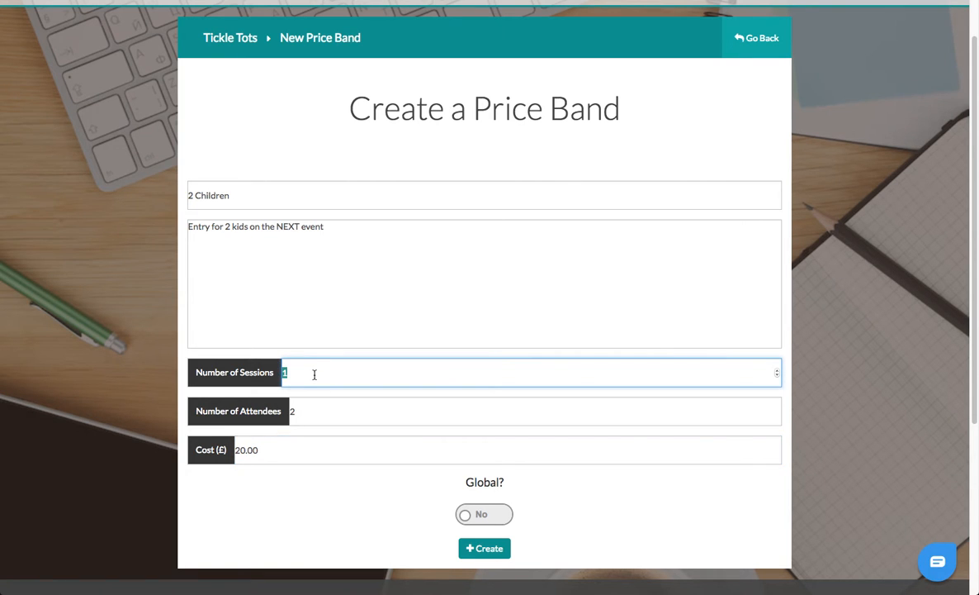
pyautogui.click(314, 373)
pyautogui.scroll(-1, 437, 502)
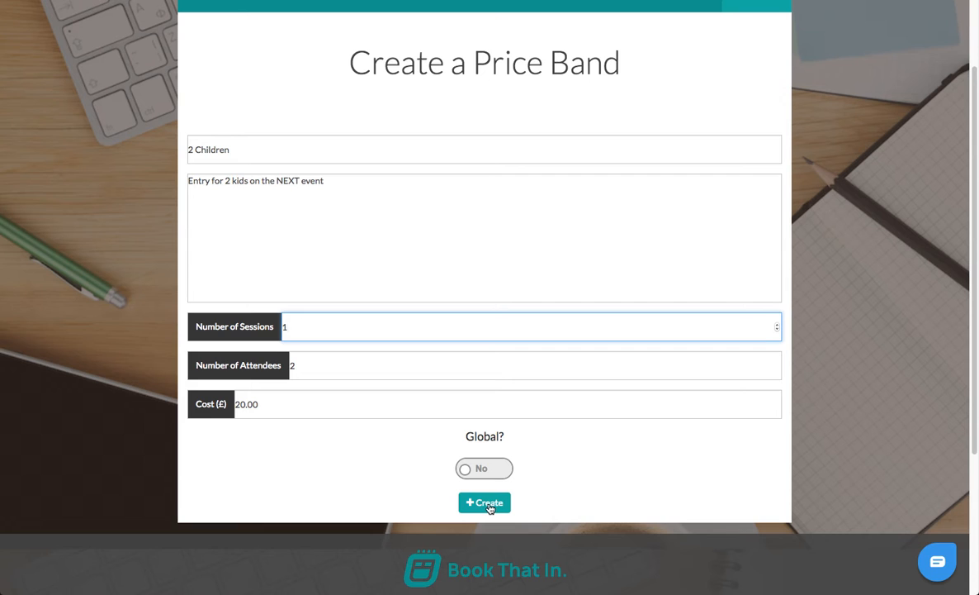
pyautogui.click(479, 505)
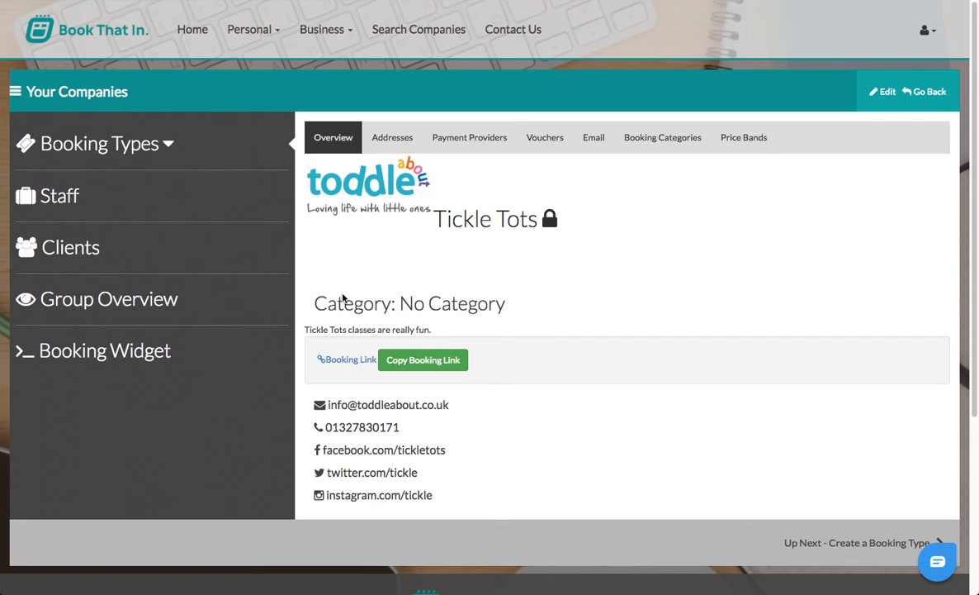
# Link the 1 Child price band to the PAYG Classes class type
pyautogui.click(168, 145)
pyautogui.click(109, 195)
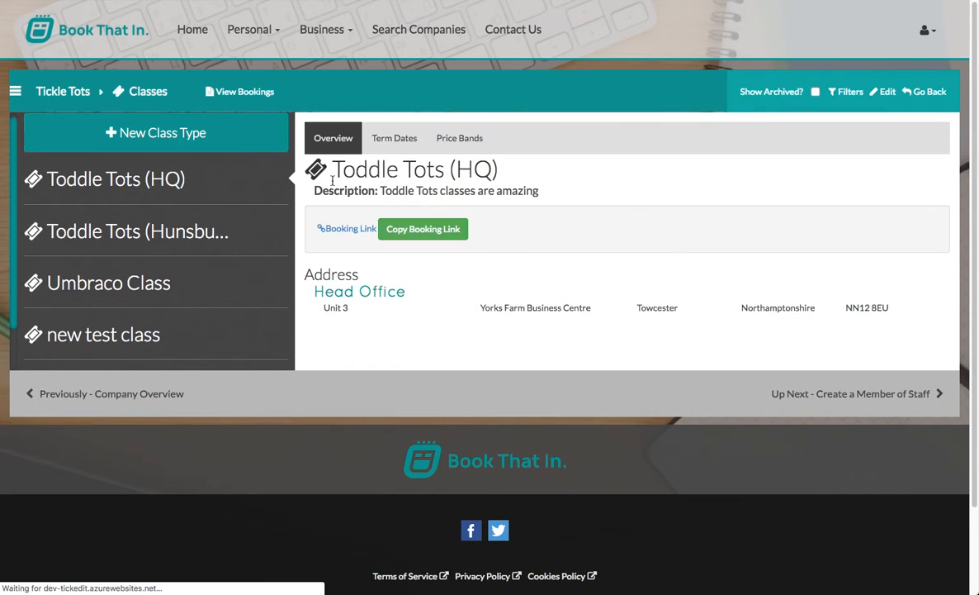
pyautogui.click(398, 138)
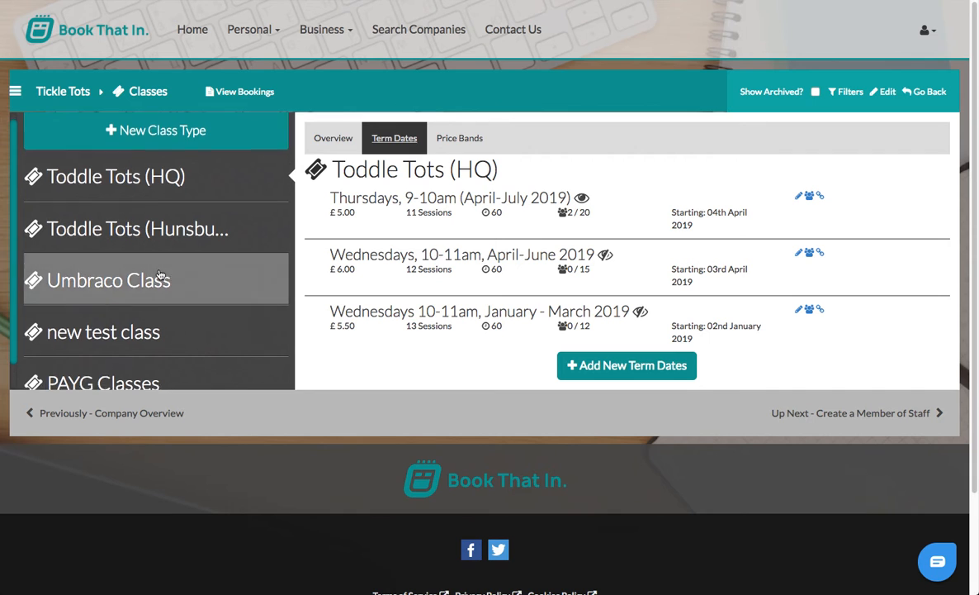
pyautogui.scroll(-1, 132, 314)
pyautogui.click(107, 359)
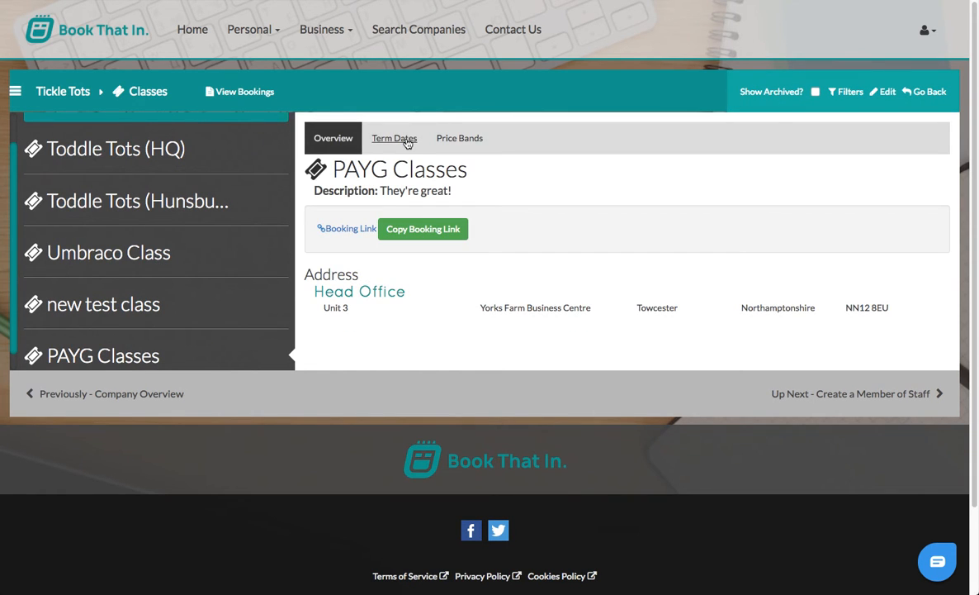
pyautogui.click(403, 141)
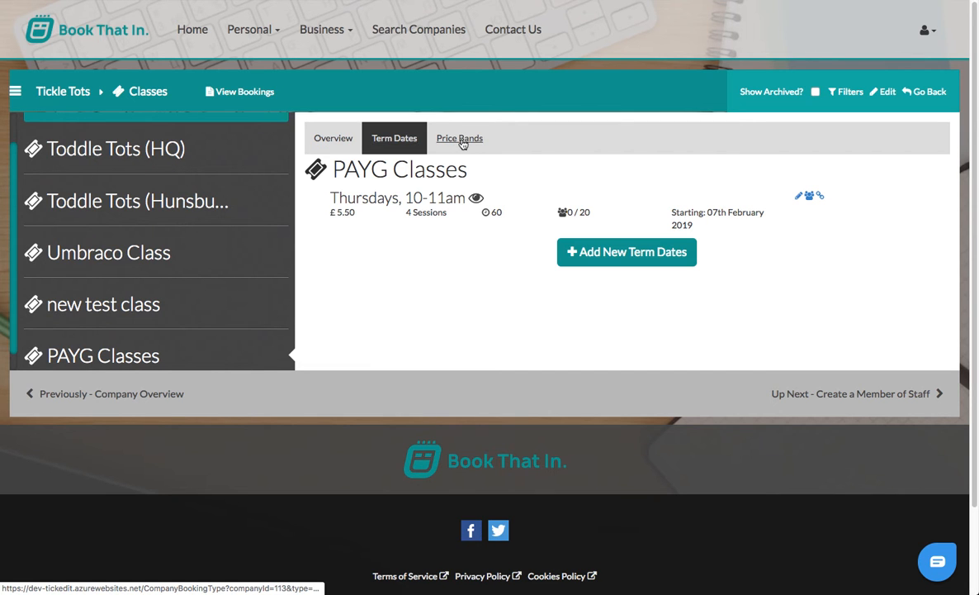
pyautogui.click(461, 141)
pyautogui.click(640, 199)
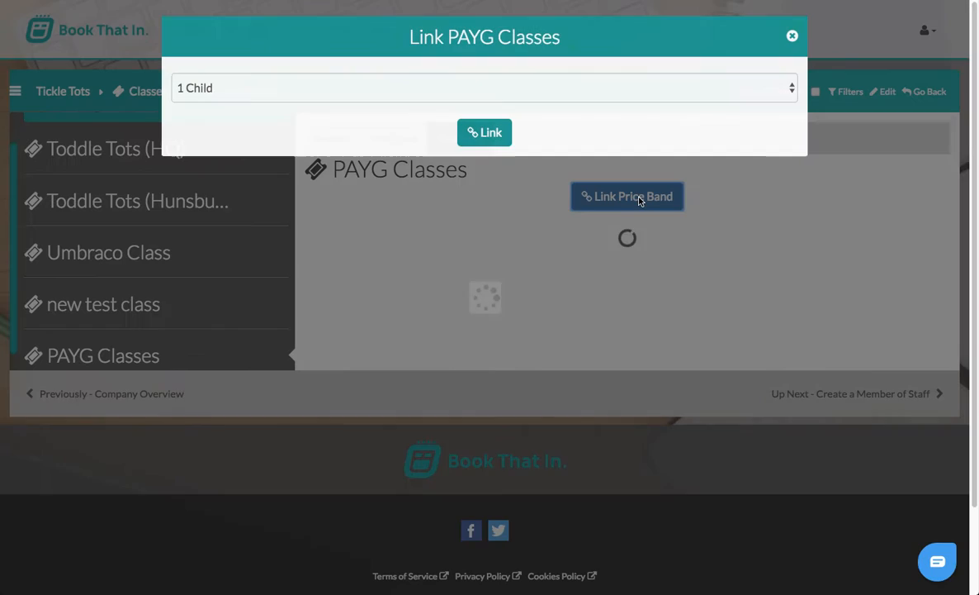
pyautogui.click(484, 133)
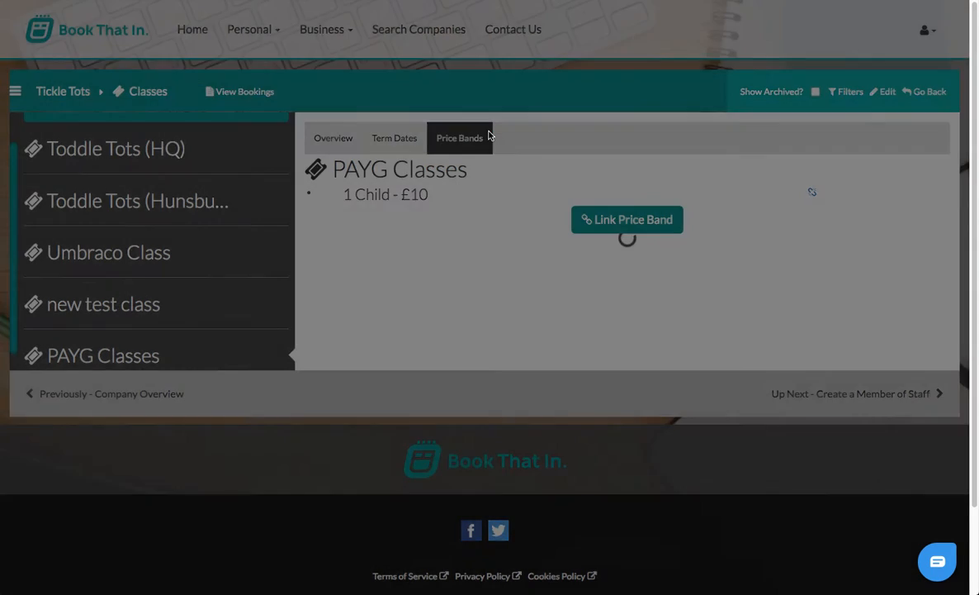
# Link the 2 Children price band to the PAYG Classes class type
pyautogui.click(615, 220)
pyautogui.click(372, 89)
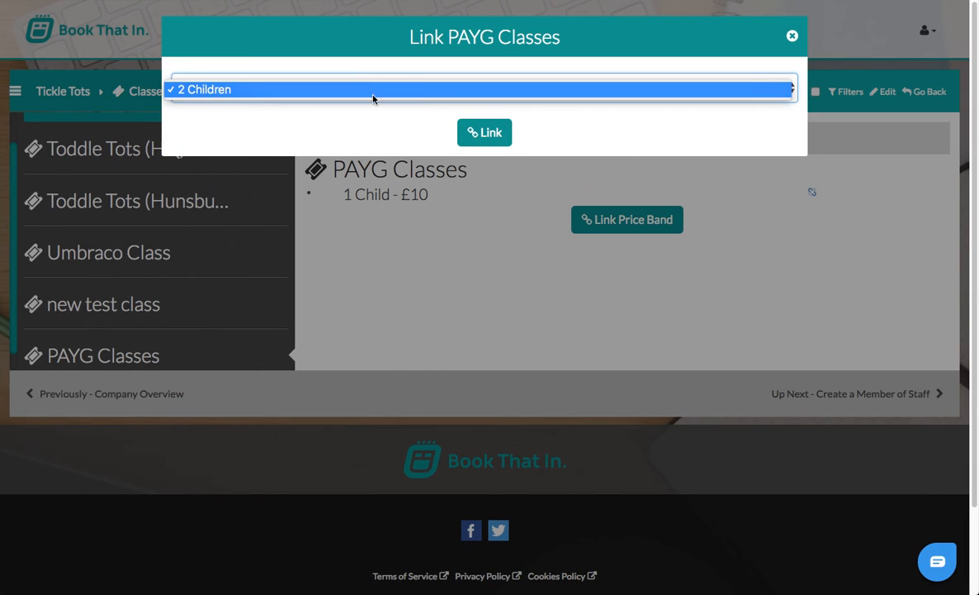
pyautogui.click(372, 92)
pyautogui.click(481, 132)
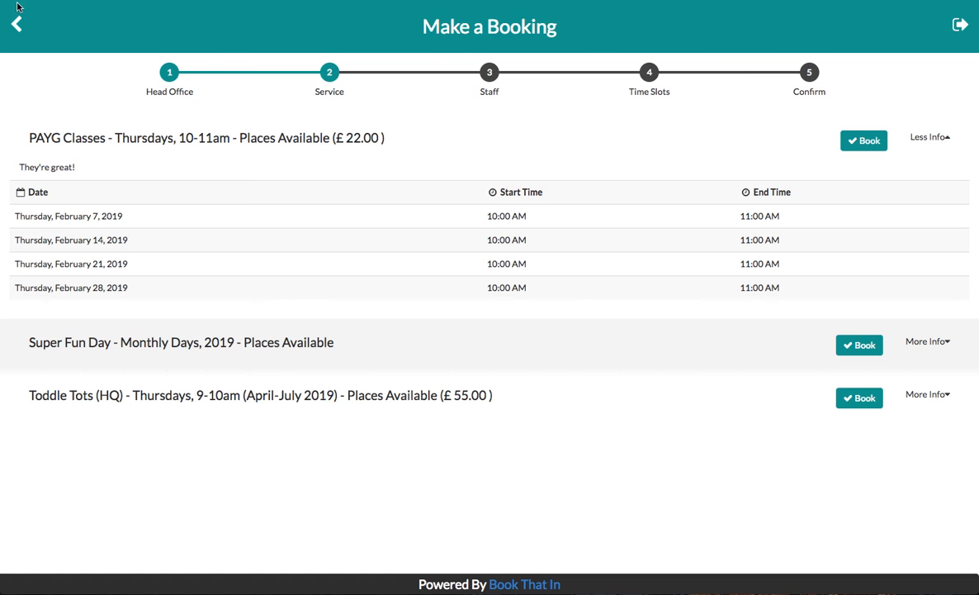
# In the booking widget, start a Head Office booking for PAYG Classes on Thursdays, 10-11am with the 2 Children price band
pyautogui.click(16, 24)
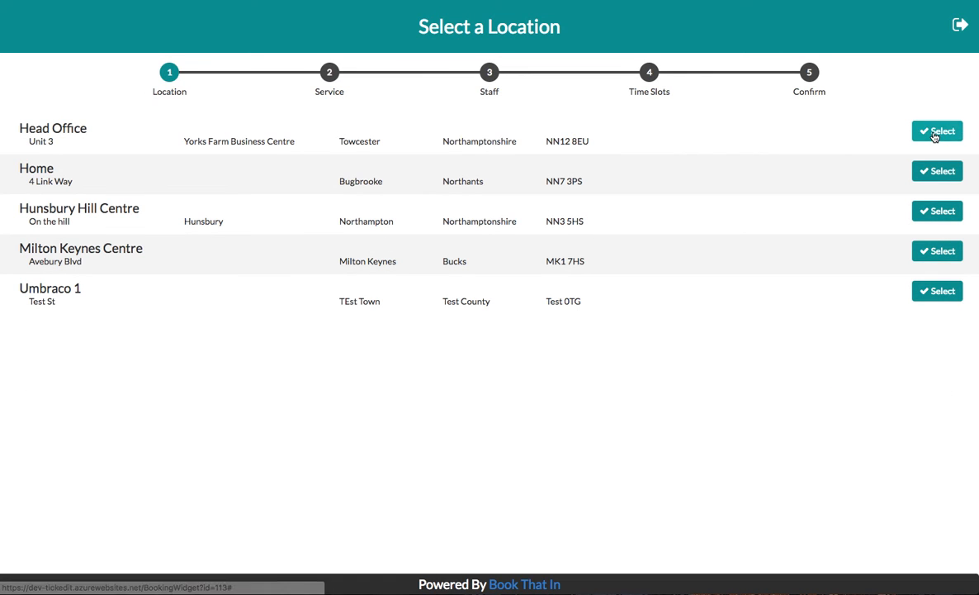
pyautogui.click(936, 134)
pyautogui.click(851, 145)
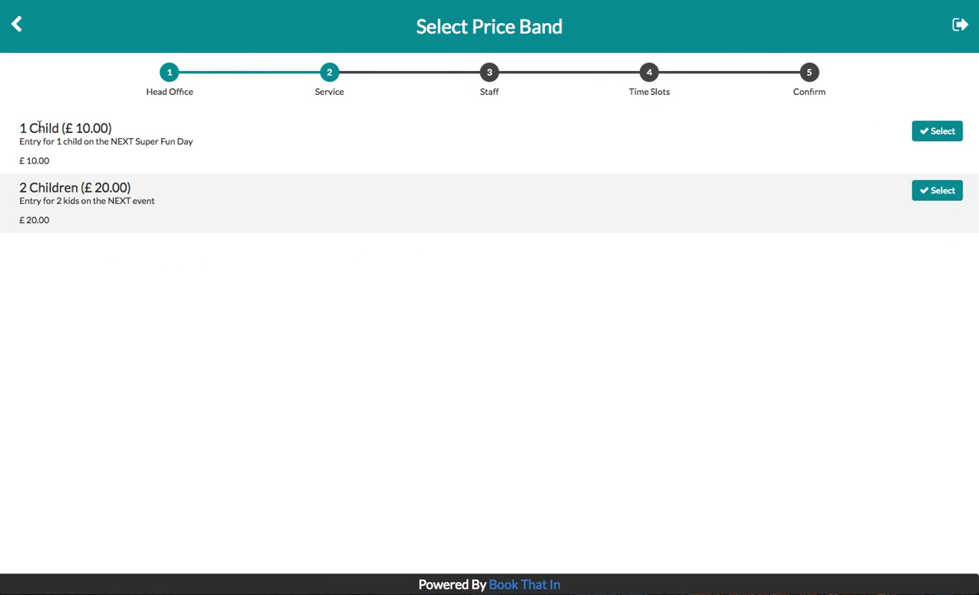
pyautogui.click(937, 191)
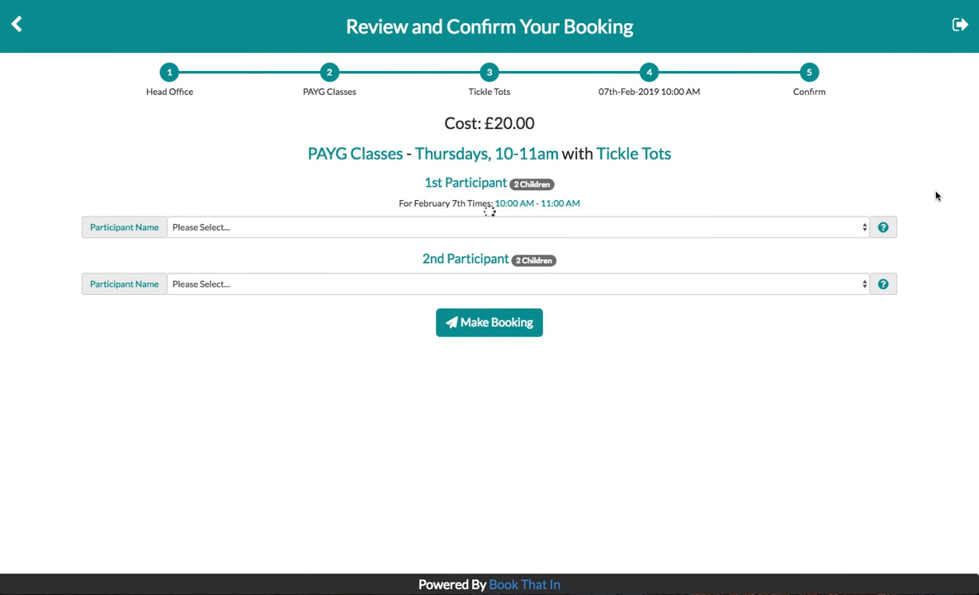
# Examine the participant name choices for both children and the session date on the booking review
pyautogui.click(202, 221)
pyautogui.click(212, 281)
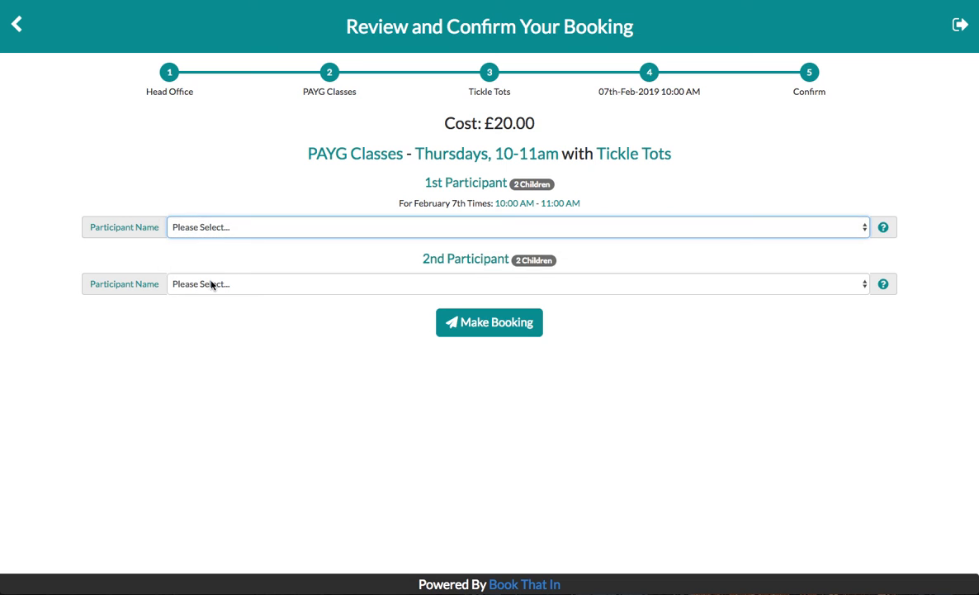
pyautogui.click(212, 283)
pyautogui.click(212, 337)
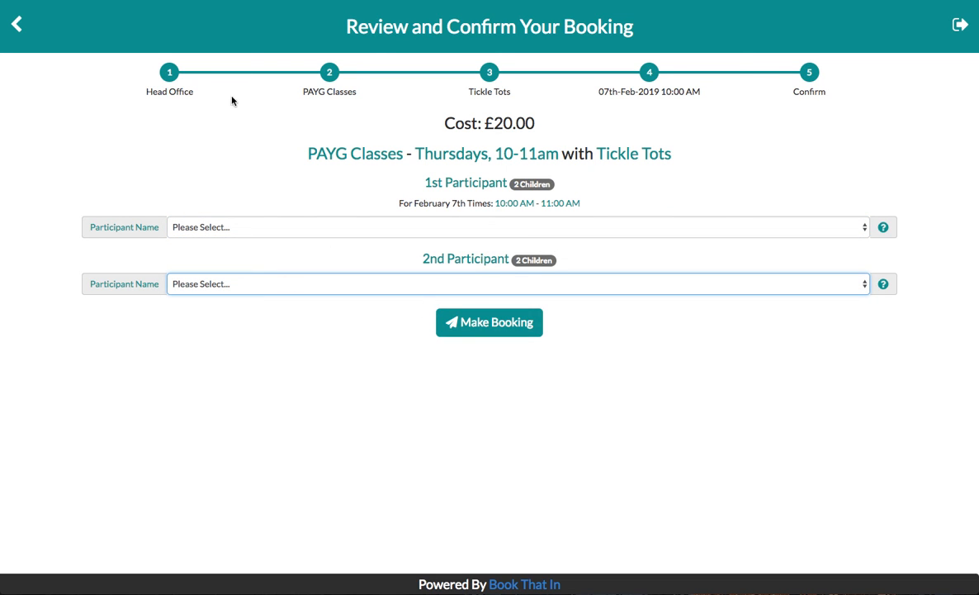
pyautogui.moveTo(398, 204); pyautogui.dragTo(487, 203)
pyautogui.click(371, 189)
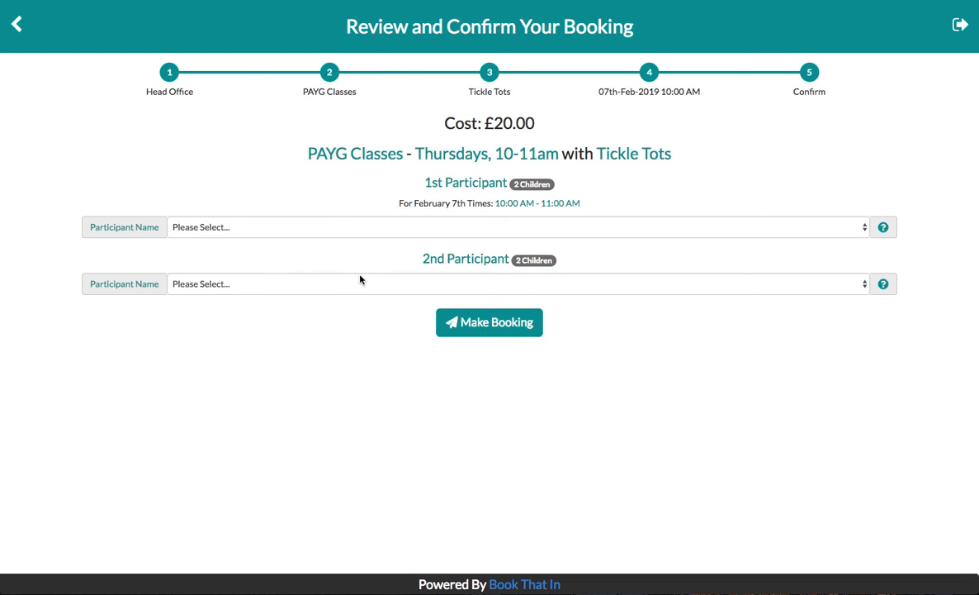